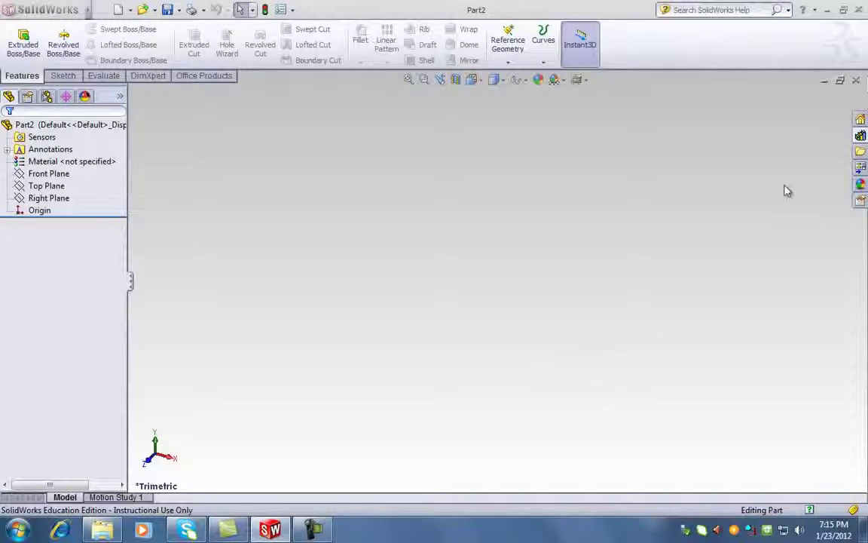
Step: Look through the Getting Started lessons in the built-in SolidWorks Tutorials, including the Introduction to SolidWorks entry, and close the tutorials
left_click(861, 122)
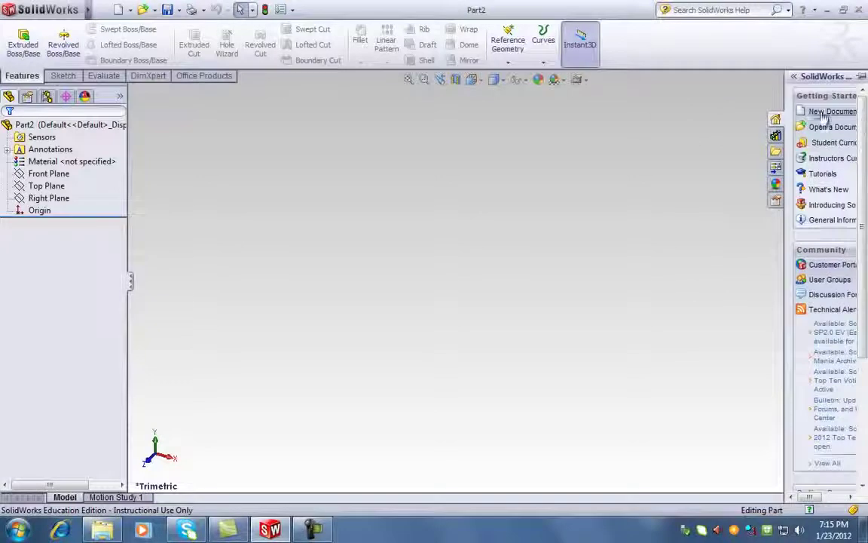
left_click_drag(784, 89, 682, 89)
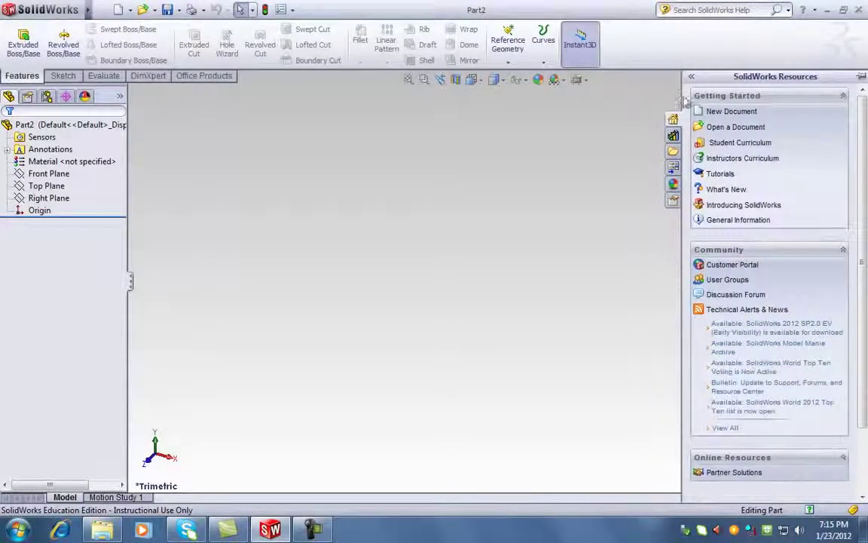
left_click(721, 174)
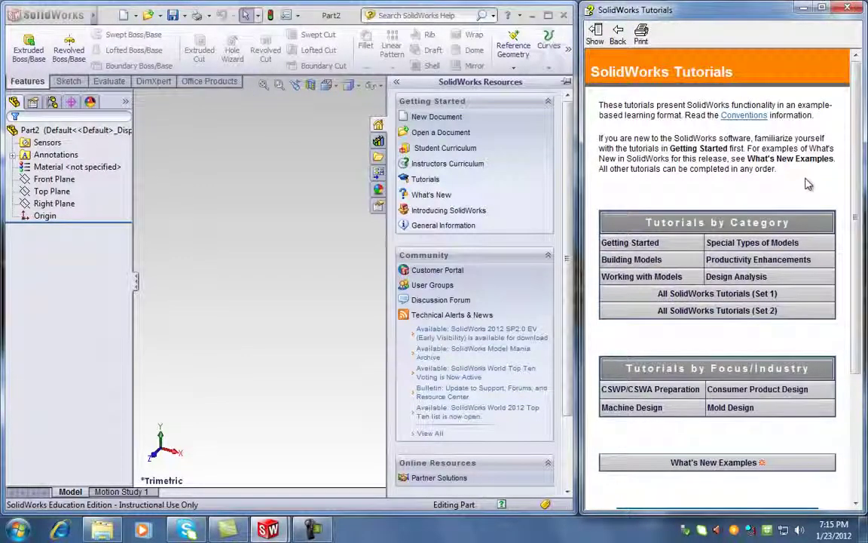
scroll(818, 184, "down", 2)
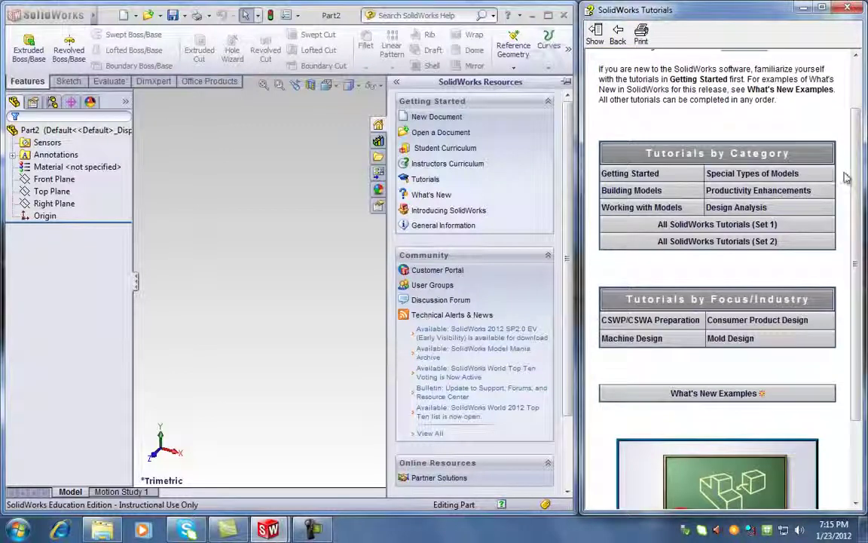
left_click(647, 174)
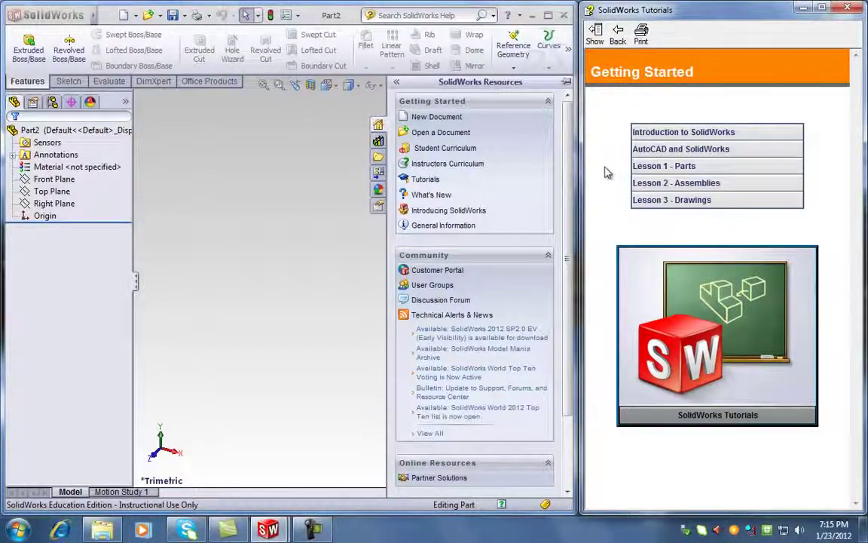
mouse_move(668, 131)
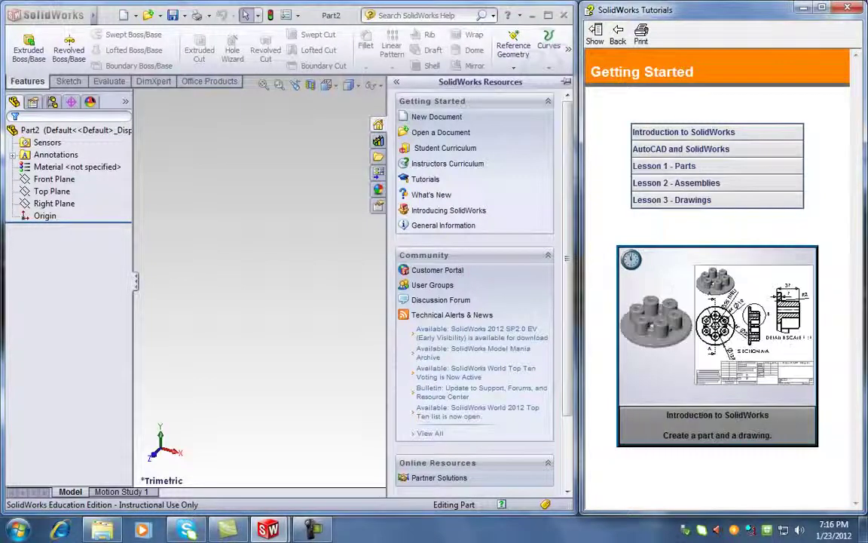
left_click(859, 6)
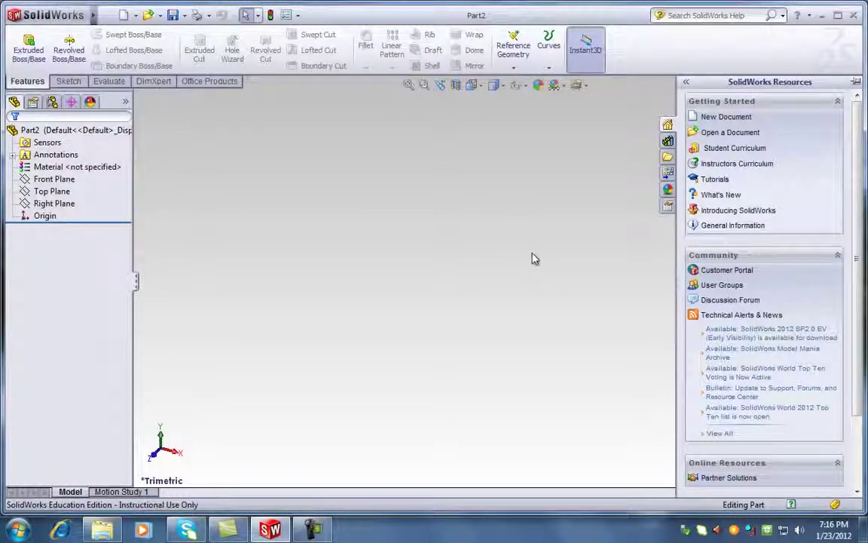
left_click(579, 183)
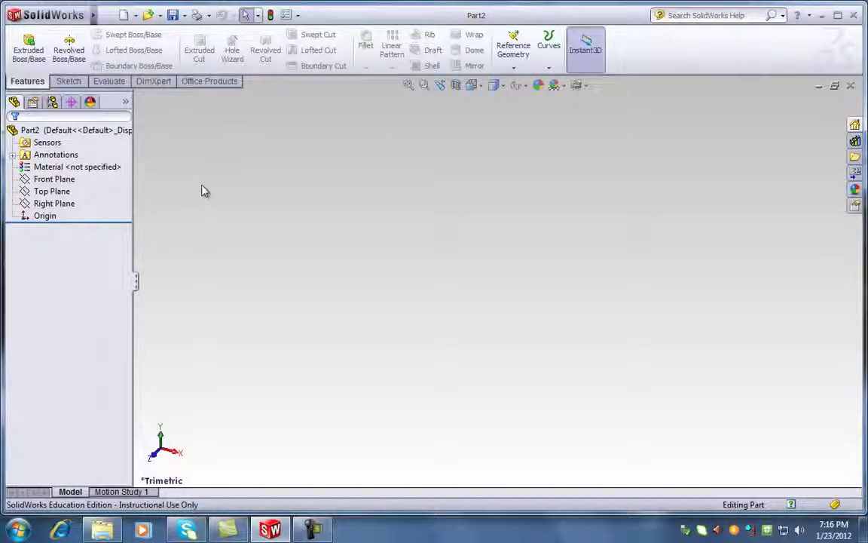
Step: Select the Front Plane as the plane for the base sketch
left_click(63, 182)
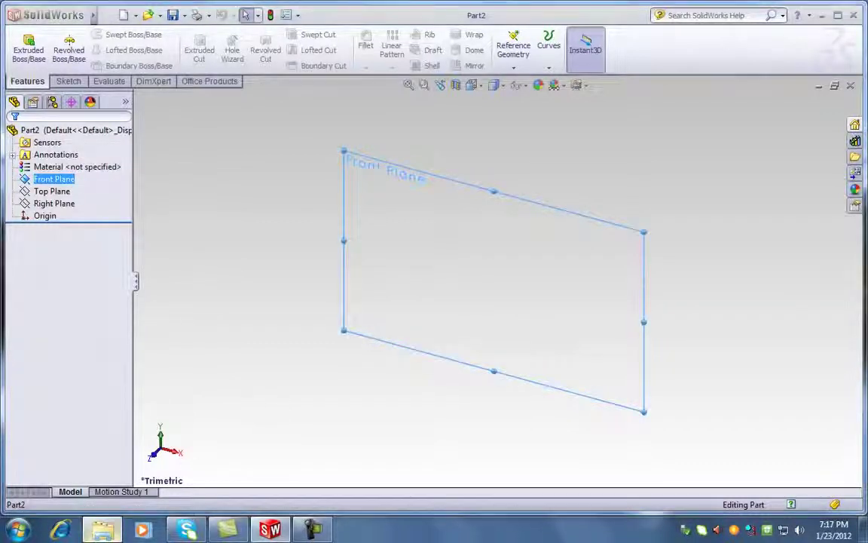
Step: Switch to Windows Explorer, open ENGINE-BASE.pdf from the V6 Engine PARTS DRAWINGS folder, examine its dimensions and return to SolidWorks
left_click(101, 530)
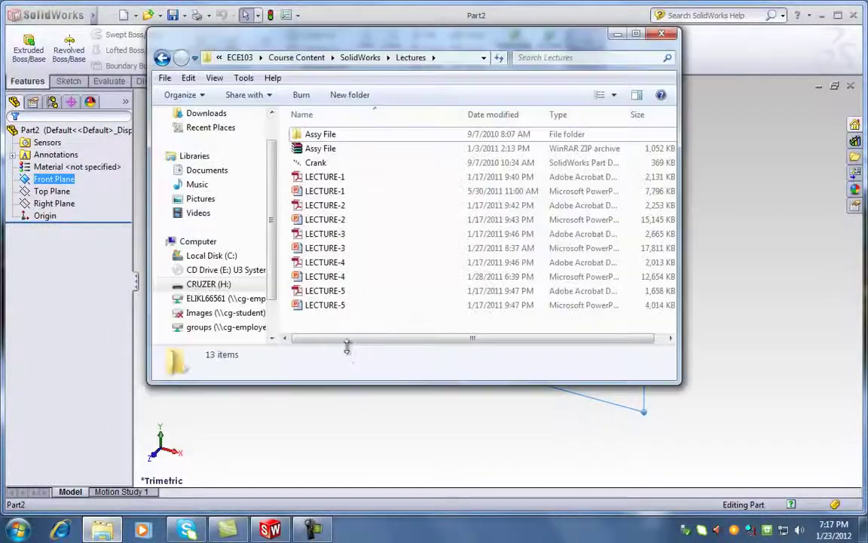
left_click(162, 59)
double_click(339, 163)
double_click(318, 148)
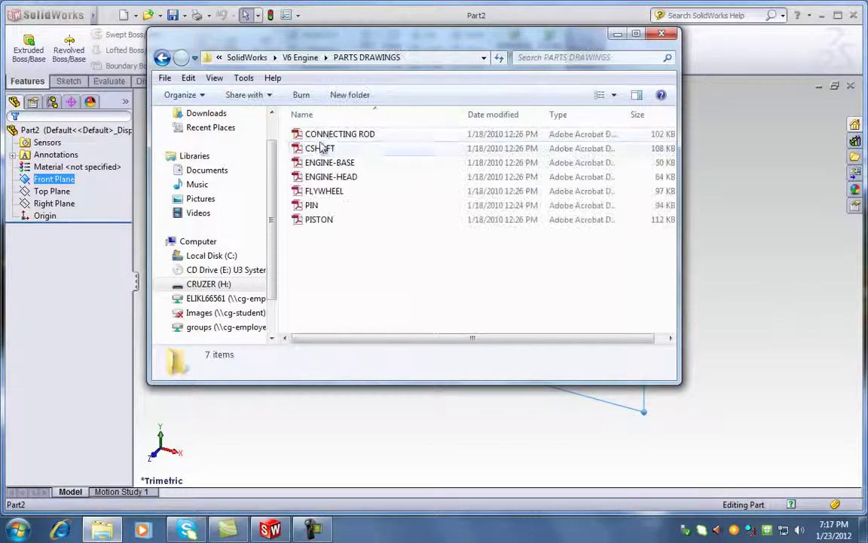
double_click(329, 165)
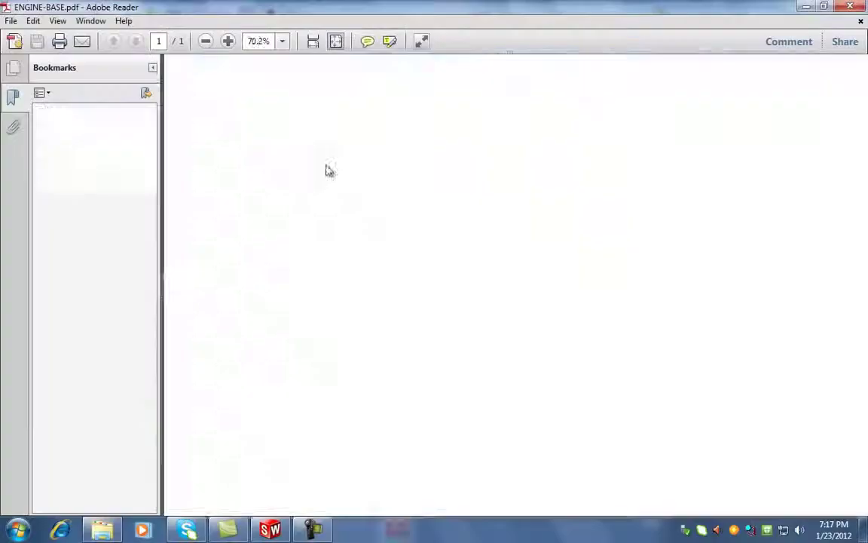
left_click(152, 69)
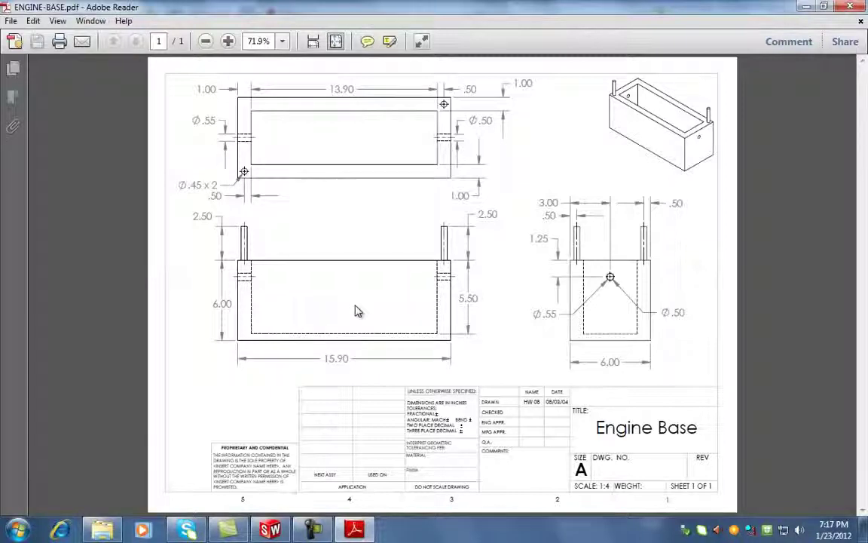
left_click(805, 8)
left_click(617, 33)
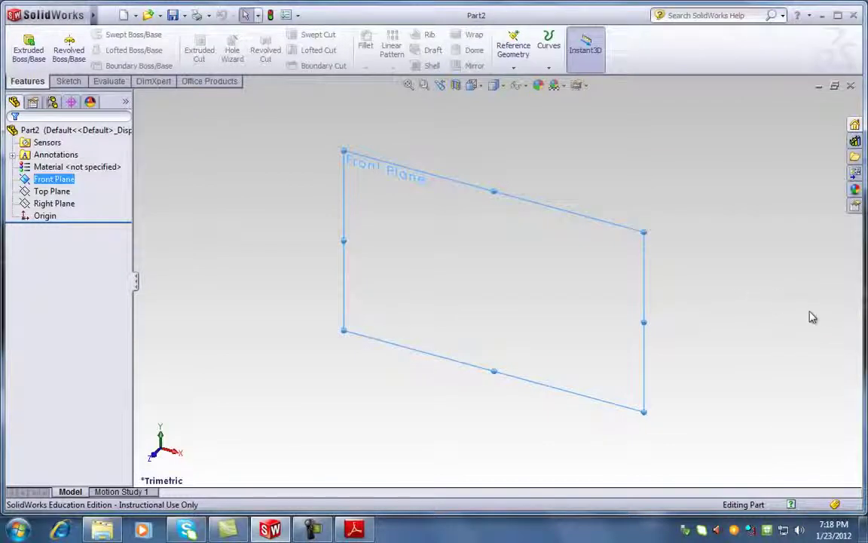
Step: Set the view orientation to Front and start a sketch on the Front Plane with the Corner Rectangle tool
key("space")
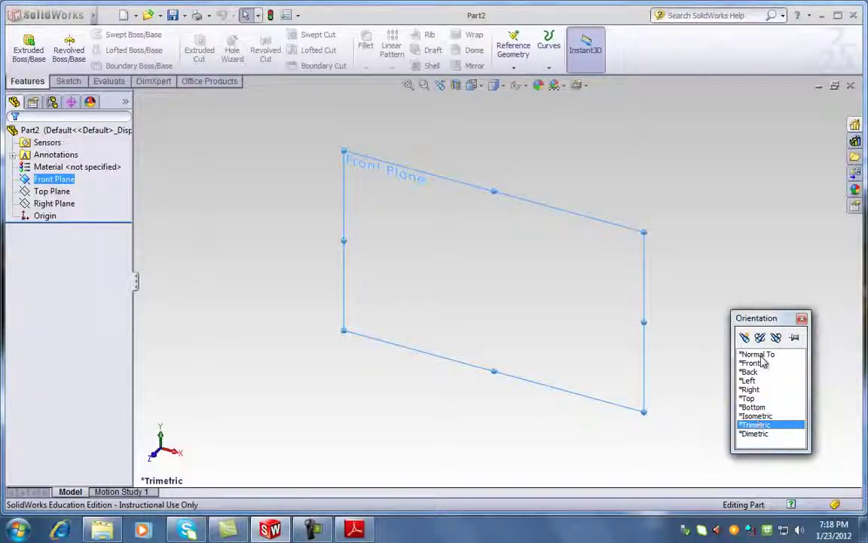
double_click(762, 363)
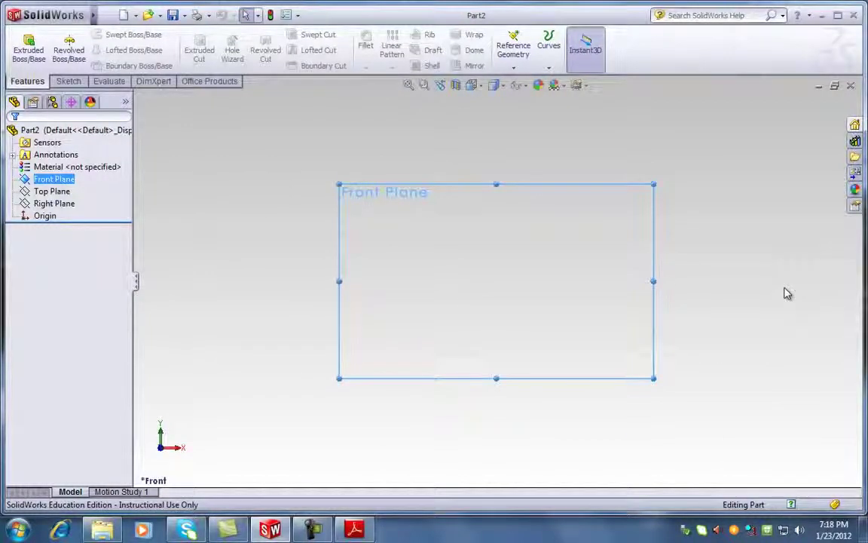
left_click(68, 81)
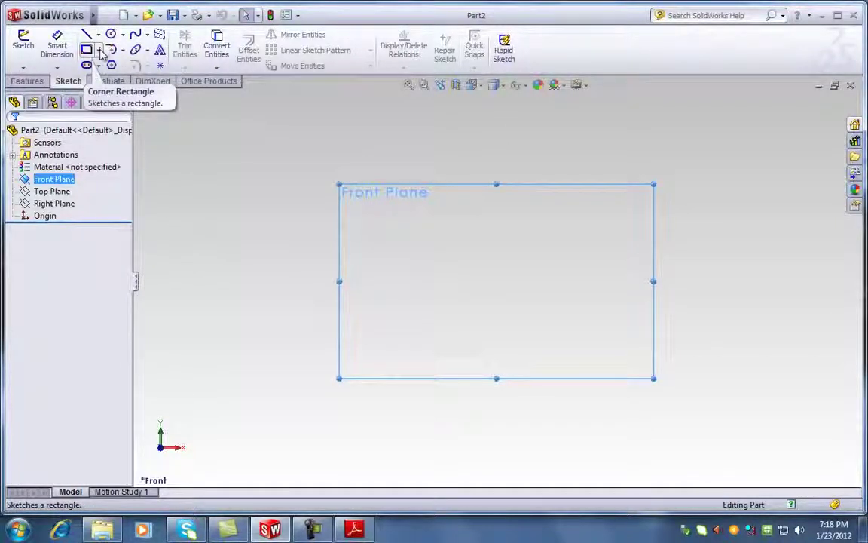
left_click(87, 52)
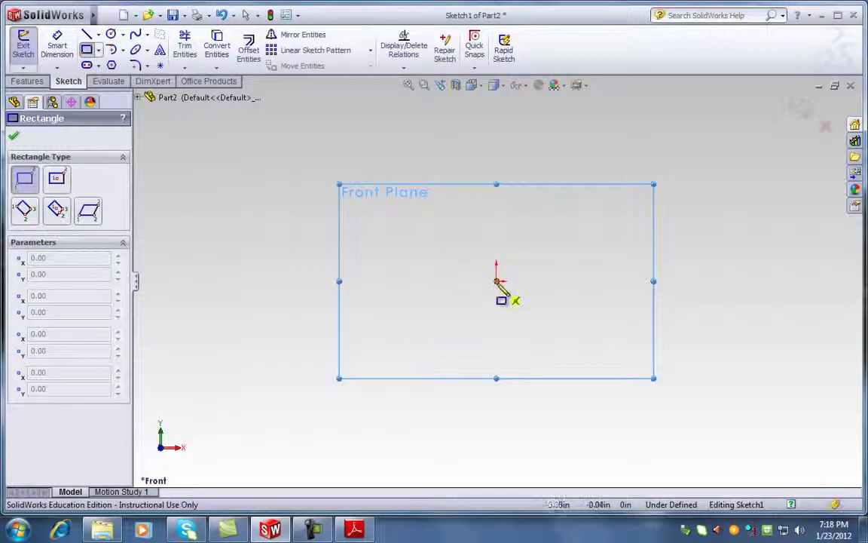
left_click_drag(496, 281, 716, 137)
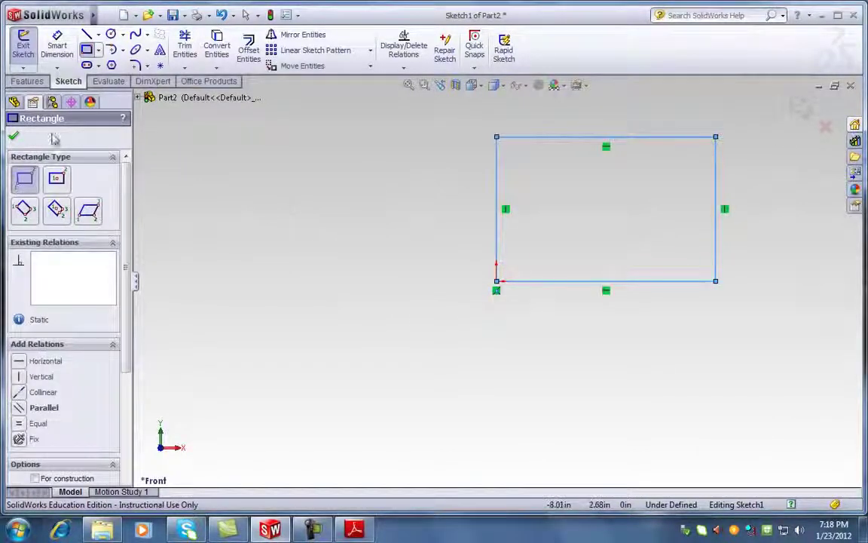
left_click(15, 139)
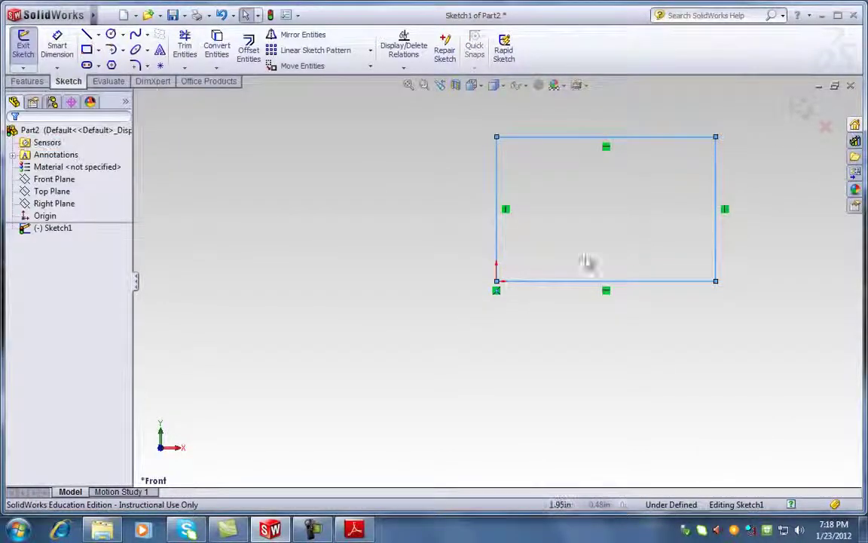
key("ctrl+z")
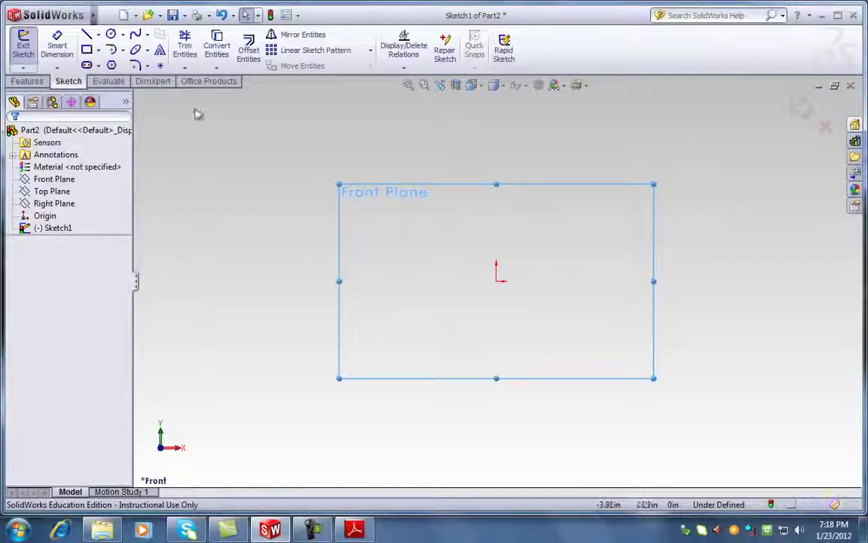
Step: Sketch a corner rectangle from the origin, up and to the right, about 5.31 in wide and 2.83 in high
left_click(92, 52)
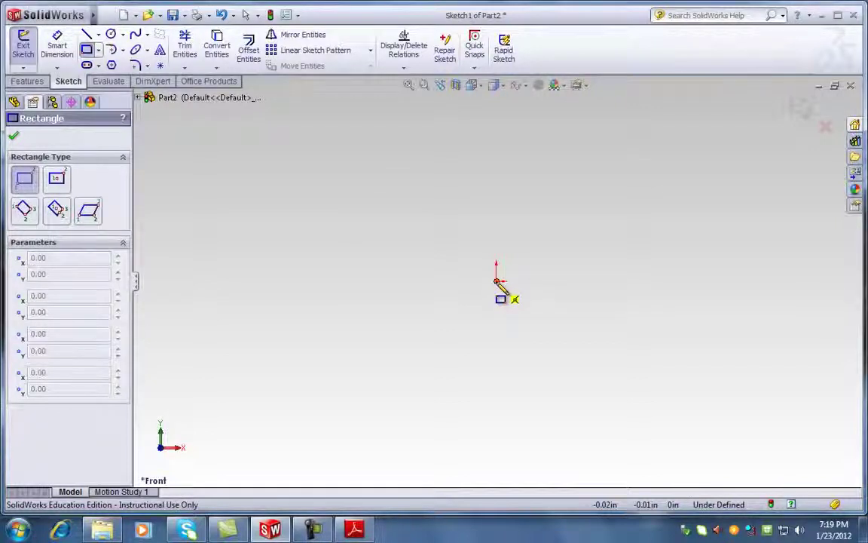
left_click(495, 281)
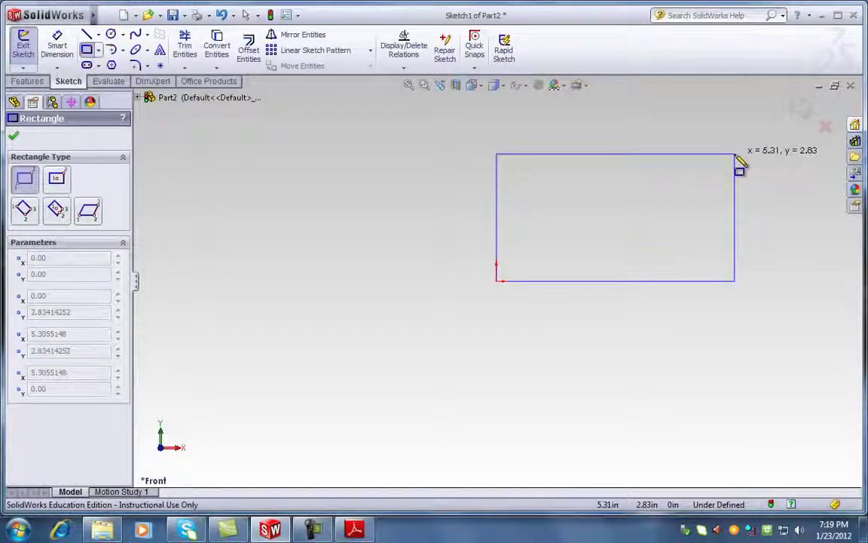
left_click(736, 156)
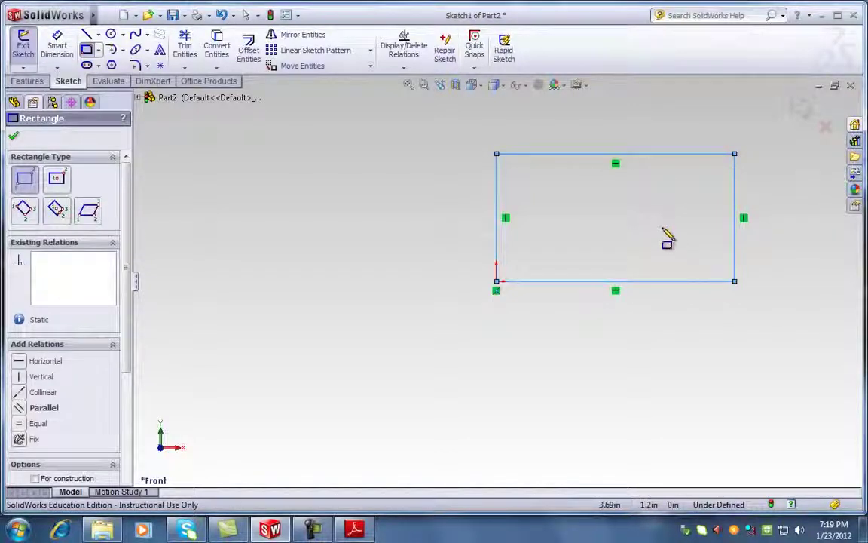
key("Escape")
Step: Inspect the rectangle sketch at different zoom levels and fit the whole sketch in view
scroll(752, 205, "up", 2)
scroll(630, 215, "down", 3)
scroll(513, 281, "down", 1)
scroll(498, 294, "up", 1)
scroll(497, 287, "down", 2)
scroll(496, 286, "up", 2)
scroll(494, 286, "down", 3)
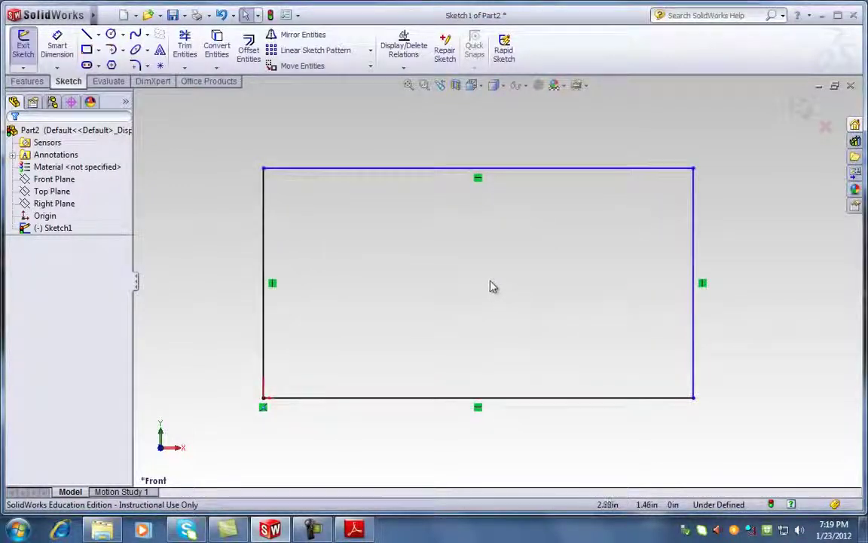
scroll(481, 279, "down", 4)
scroll(481, 278, "up", 4)
scroll(481, 279, "down", 4)
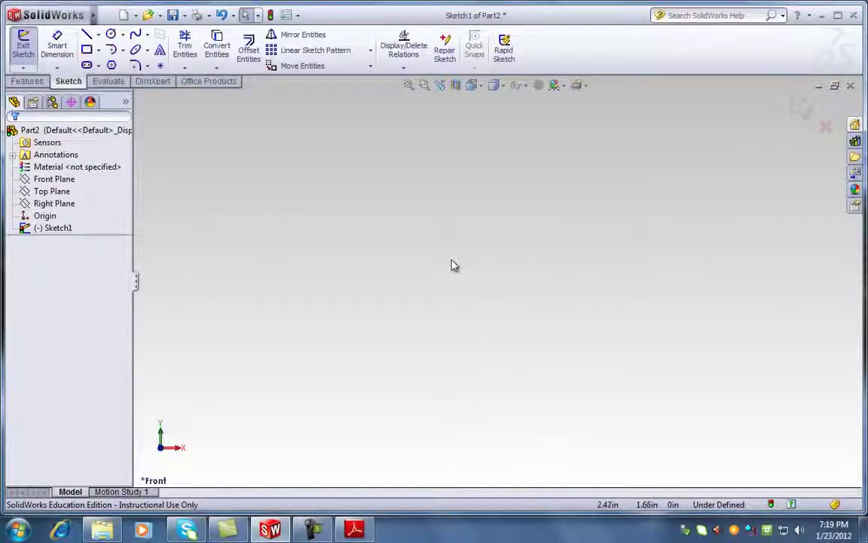
left_click(407, 86)
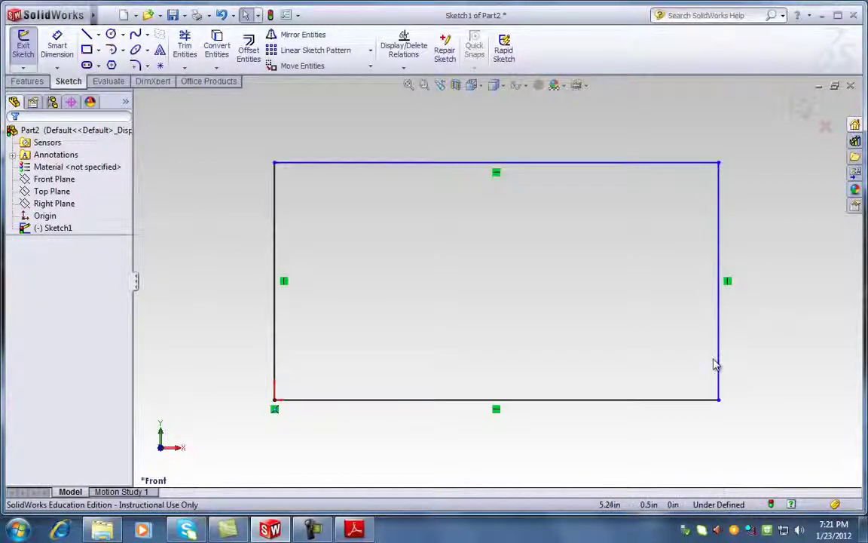
Step: Resize the rectangle's width slightly by moving its free vertical edge opposite the origin
left_click_drag(719, 244, 730, 261)
left_click(765, 265)
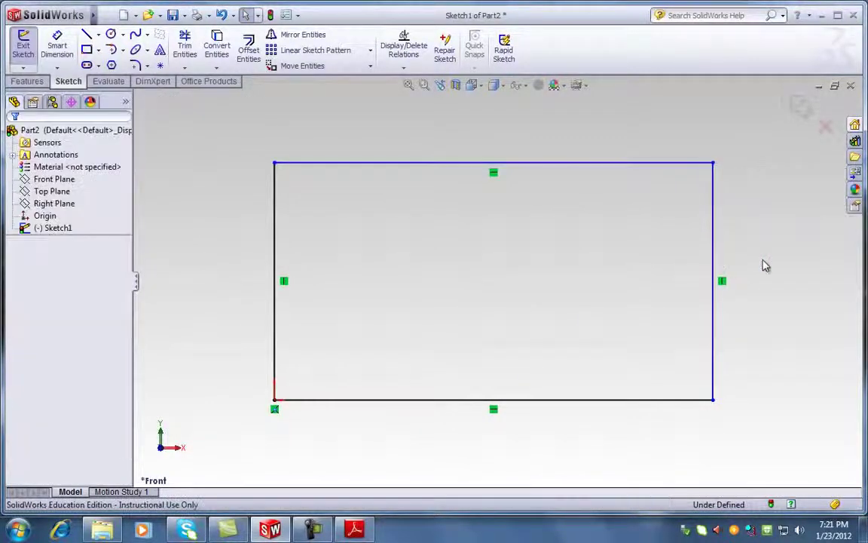
key("z")
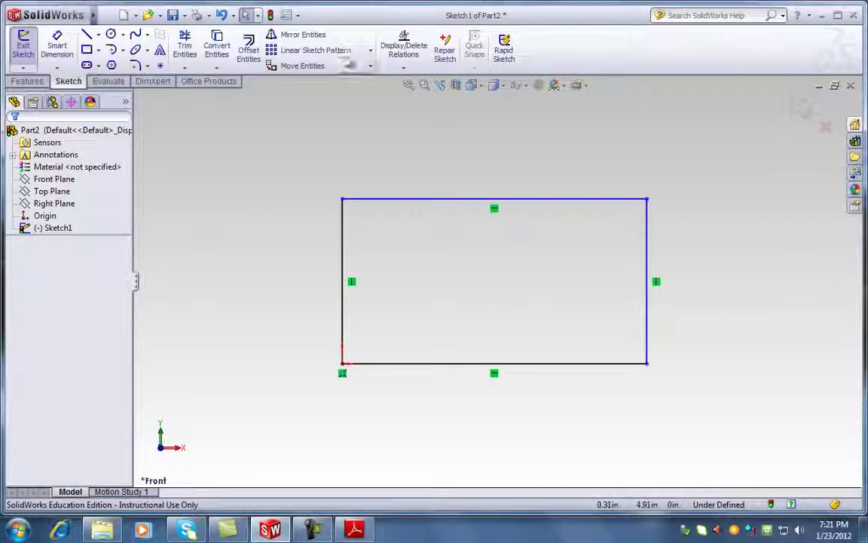
Step: Check the unit system and decimal settings in the document properties
left_click(299, 16)
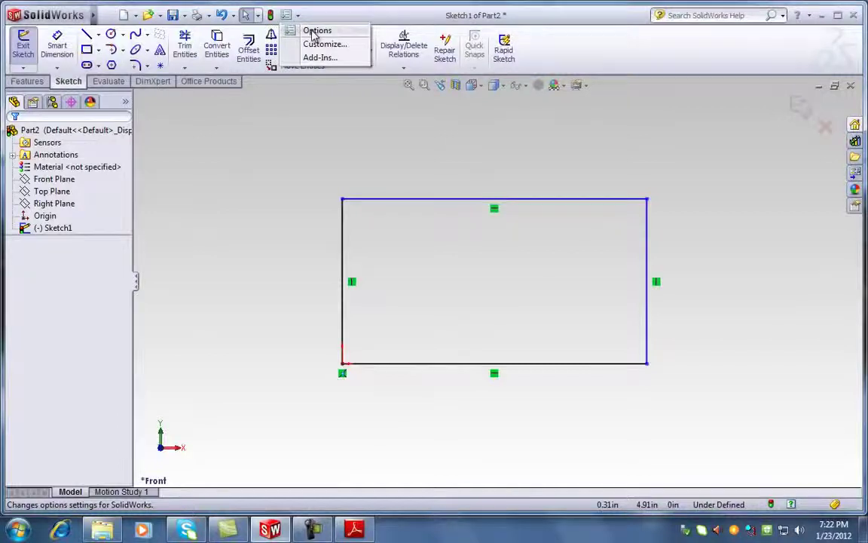
left_click(315, 31)
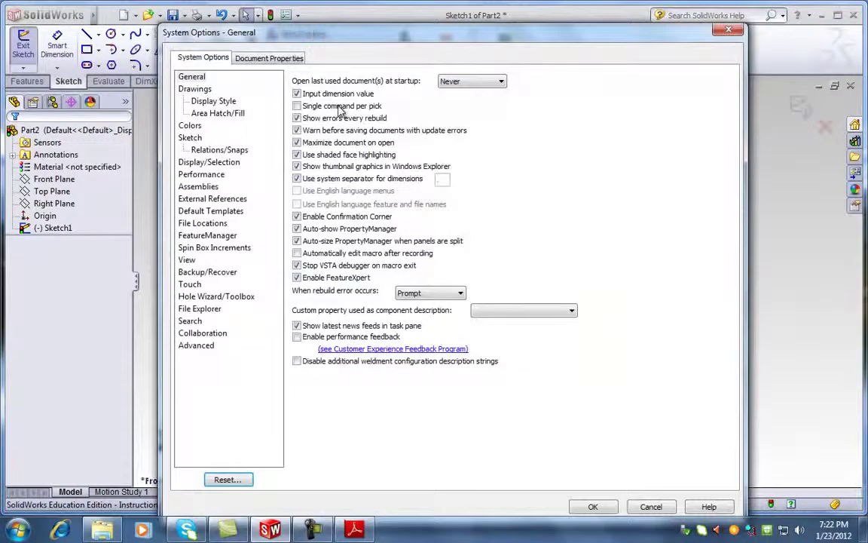
left_click(264, 61)
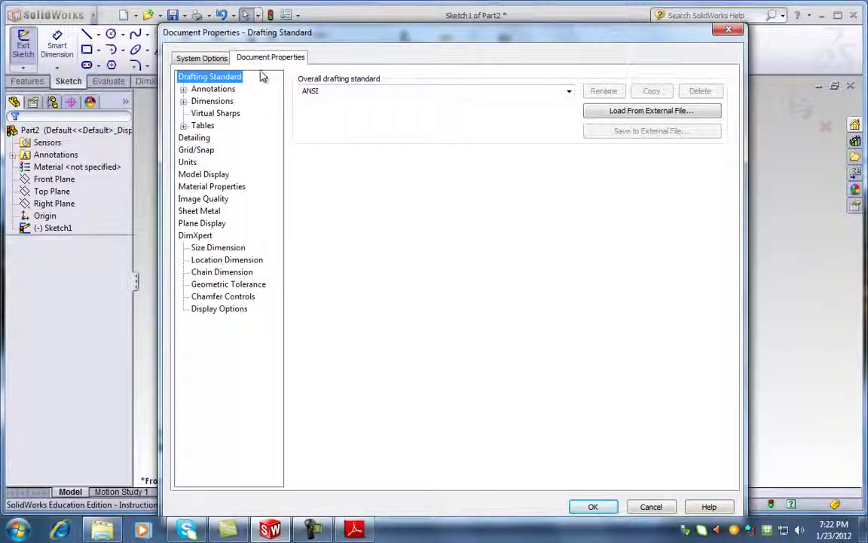
left_click(189, 165)
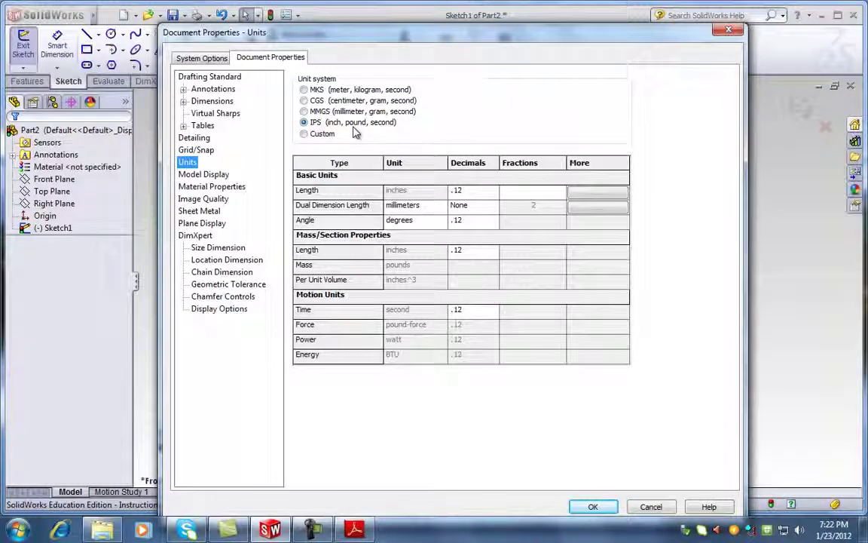
left_click(593, 506)
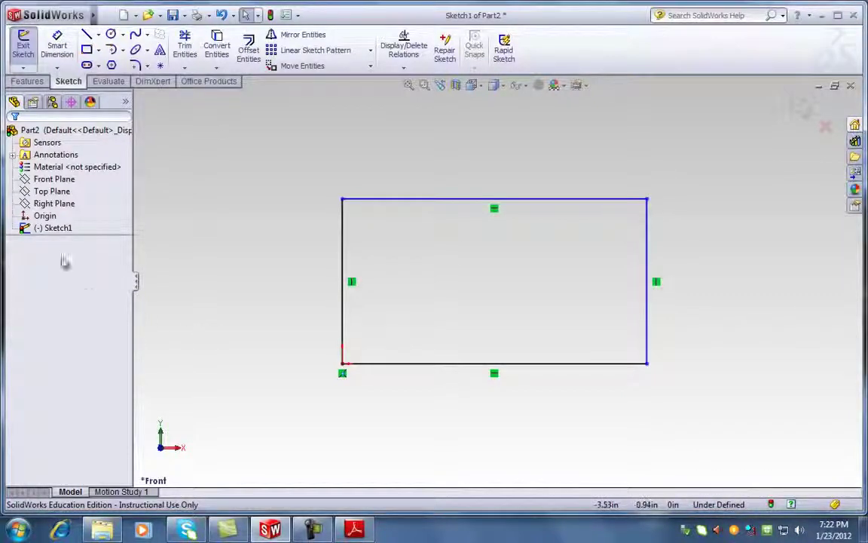
left_click(53, 227)
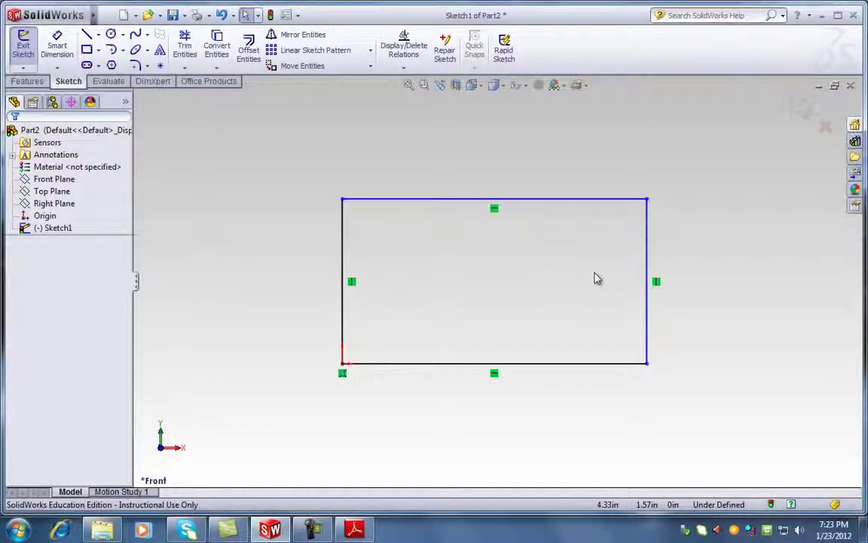
Step: Switch to the Engine Base PDF in Adobe Reader and look up the overall length and height in the front view
left_click(355, 529)
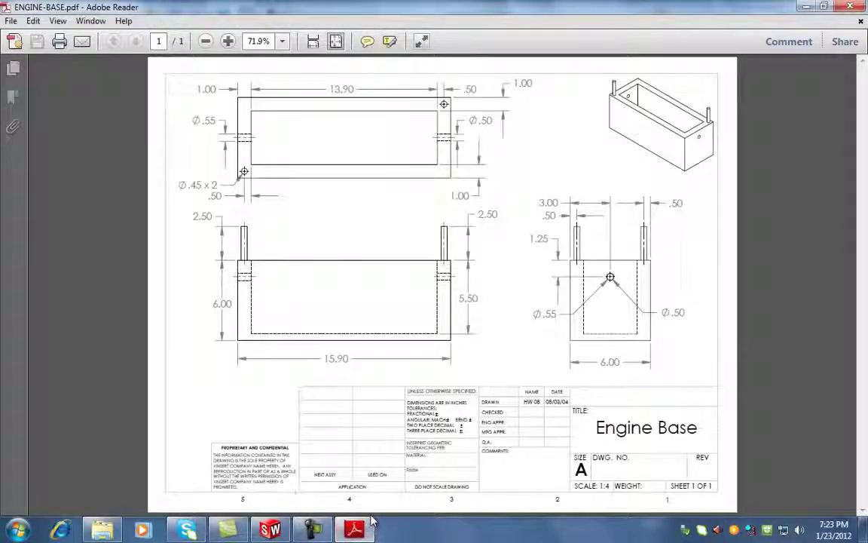
mouse_move(370, 522)
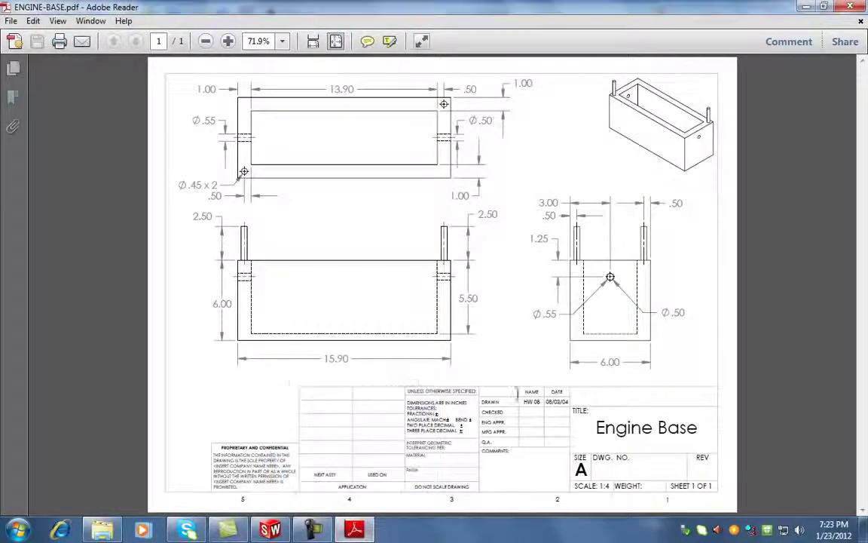
left_click_drag(351, 359, 320, 358)
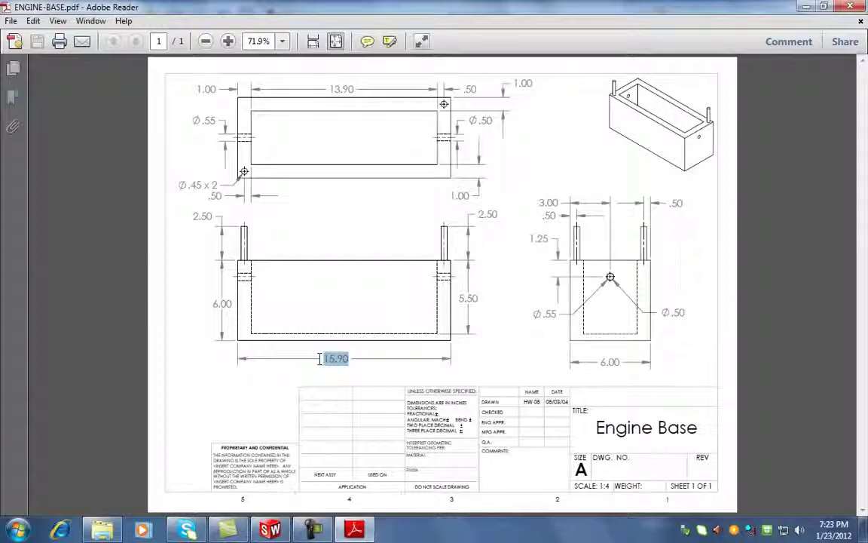
left_click_drag(232, 303, 212, 304)
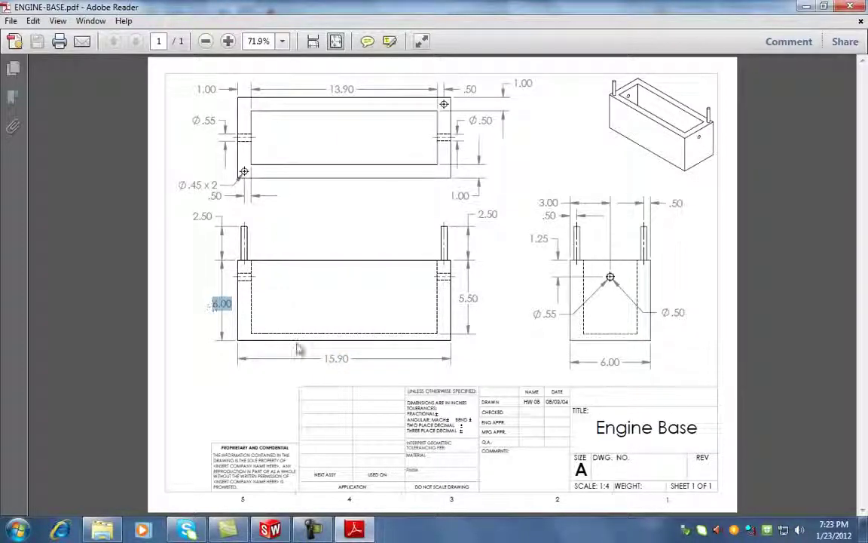
left_click(805, 6)
Step: In the SolidWorks sketch, dimension the rectangle's bottom edge to 15.9 in
left_click(68, 49)
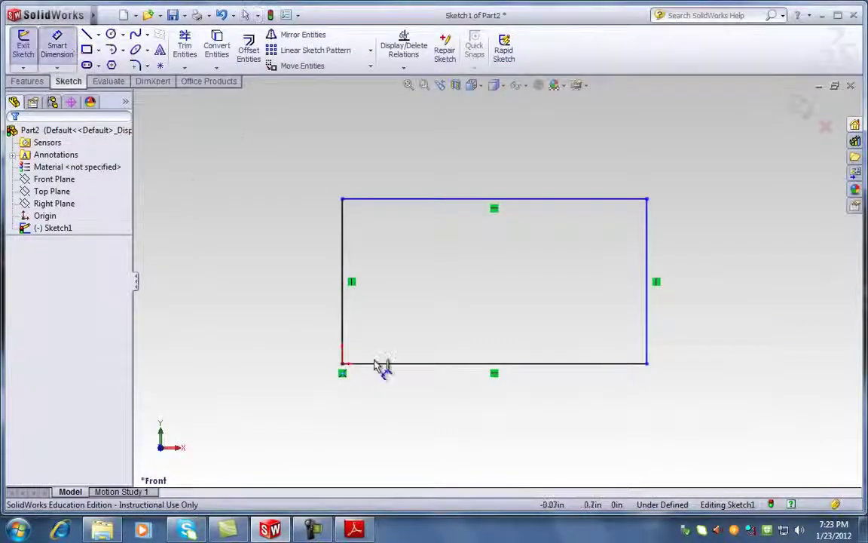
left_click(471, 364)
left_click(497, 419)
type("15.9")
key("Return")
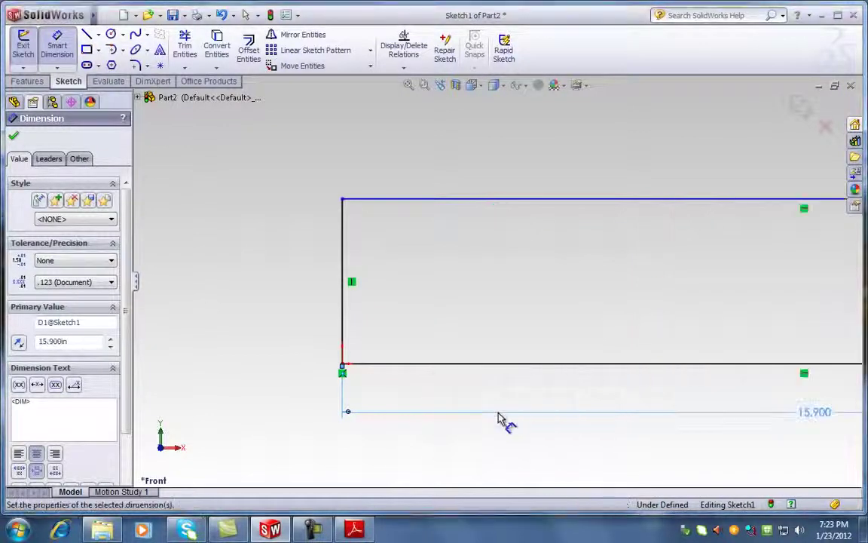
Step: Dimension the rectangle's left edge to 6 in and move the bottom edge's dimension slightly farther below the rectangle
key("z")
key("z")
key("z")
key("z")
key("z")
scroll(560, 269, "down", 3)
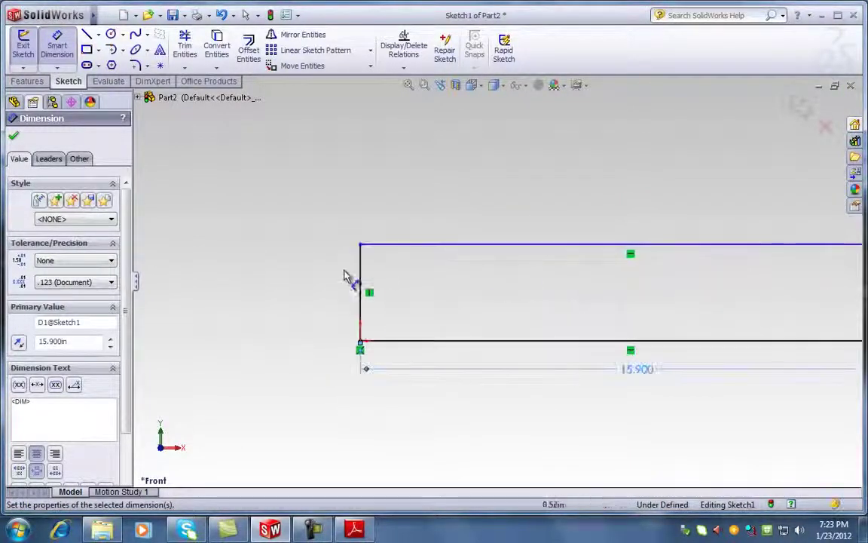
scroll(685, 324, "up", 3)
scroll(655, 304, "down", 2)
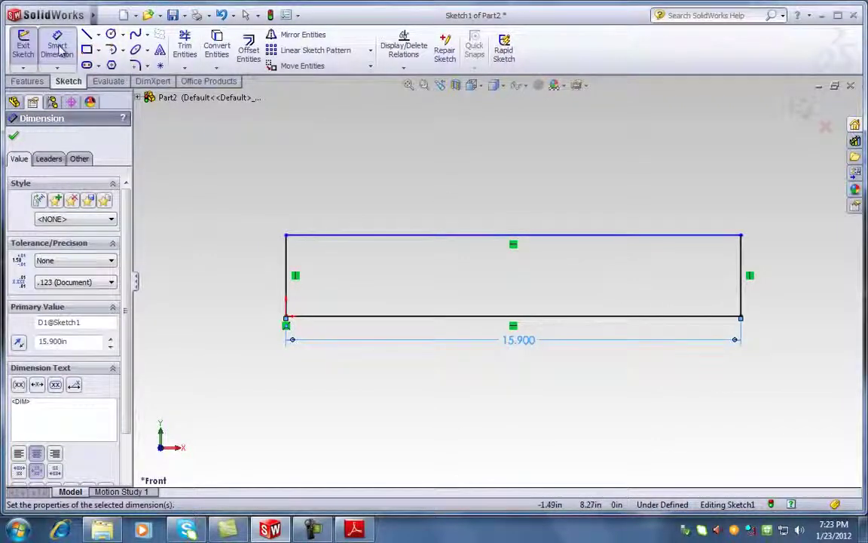
left_click(288, 270)
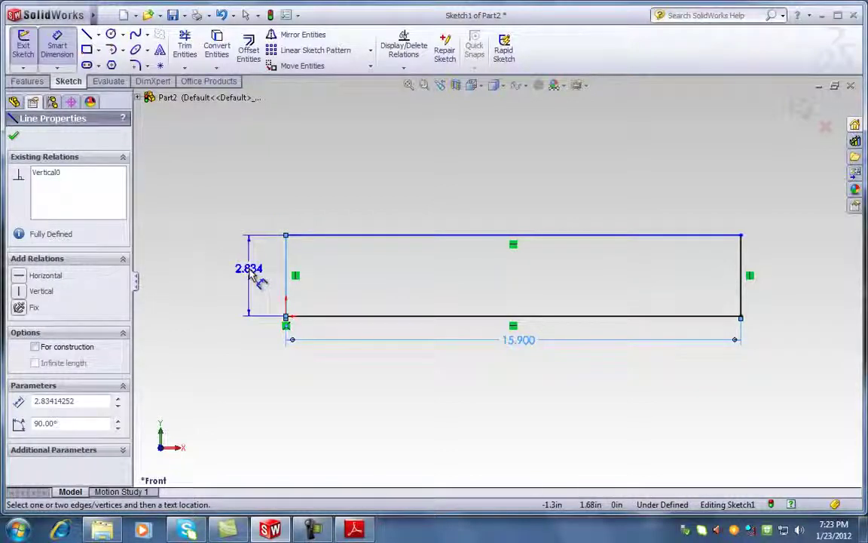
left_click(251, 274)
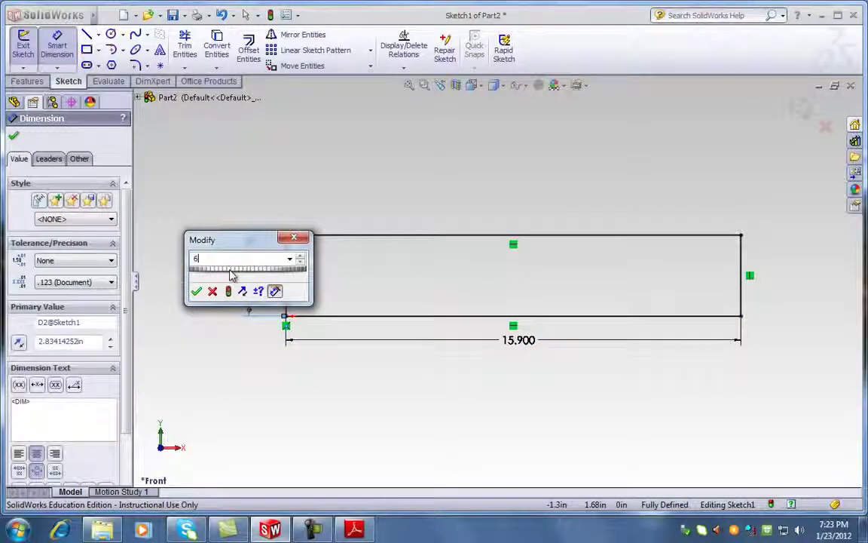
type("6")
key("Return")
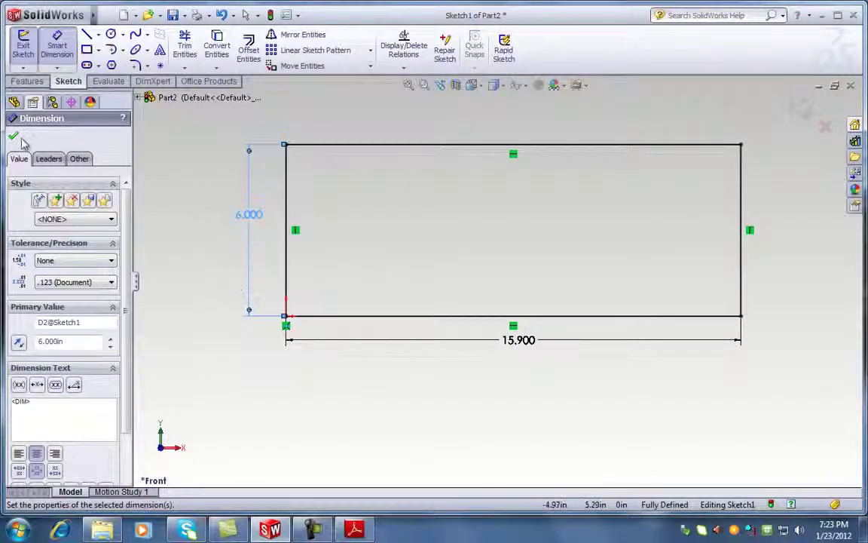
left_click(21, 138)
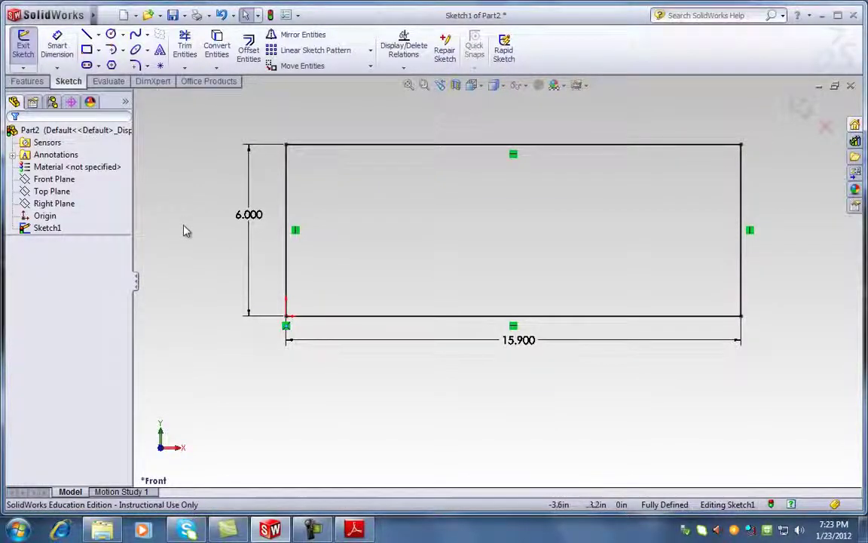
left_click_drag(520, 332, 523, 361)
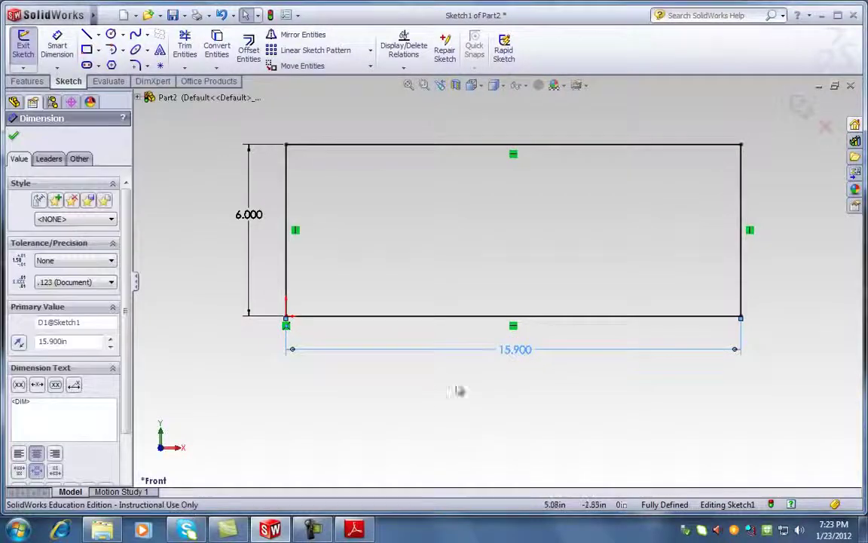
left_click(435, 398)
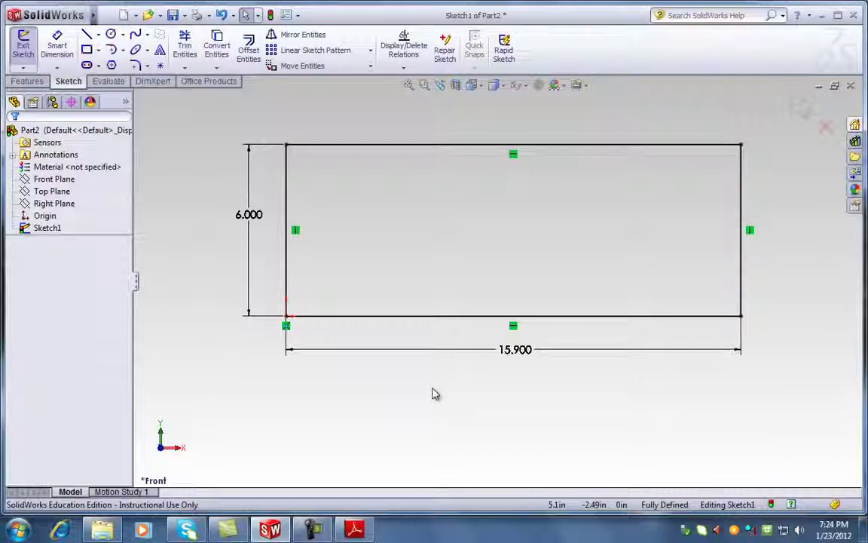
Step: Start a blind boss extrusion of the rectangle and stretch its depth toward the front to about 7.77 in
left_click(23, 82)
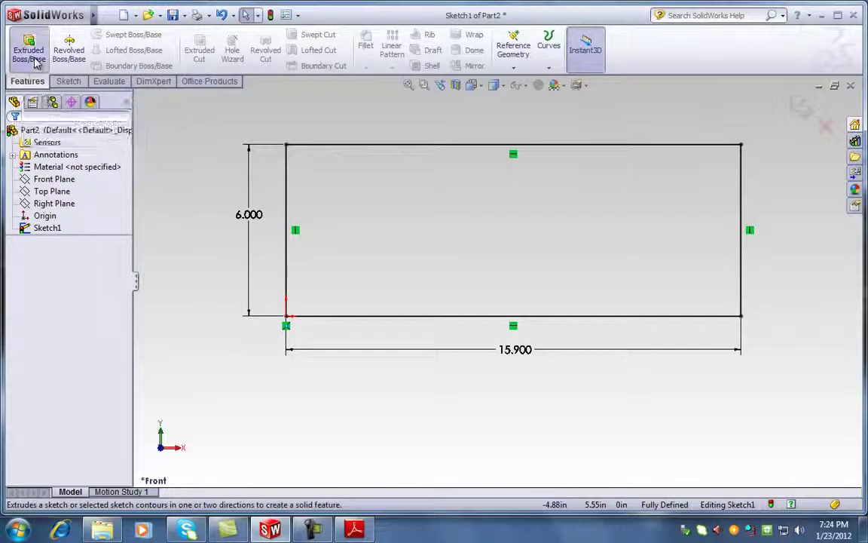
left_click(30, 53)
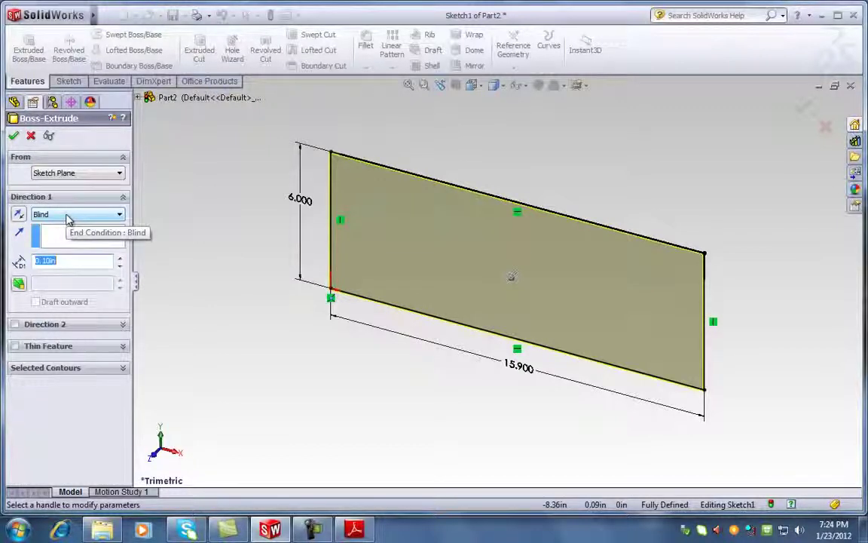
left_click(22, 218)
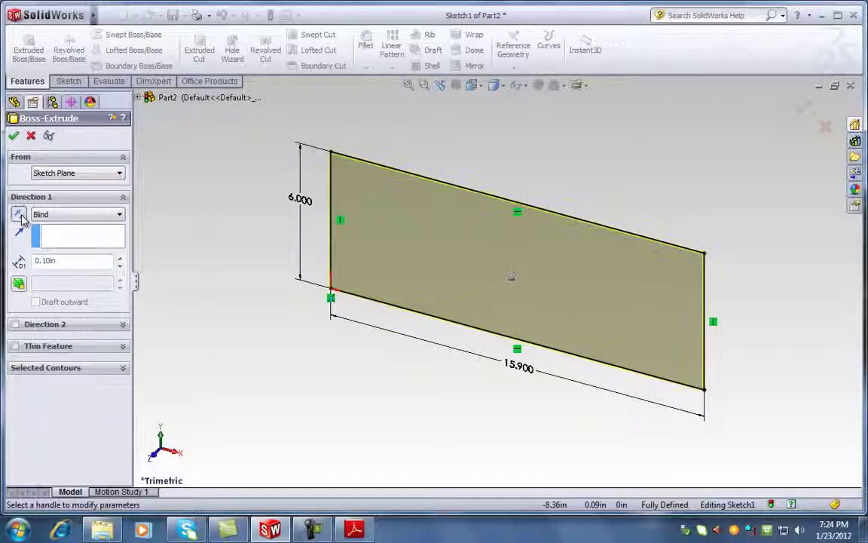
left_click_drag(513, 280, 654, 160)
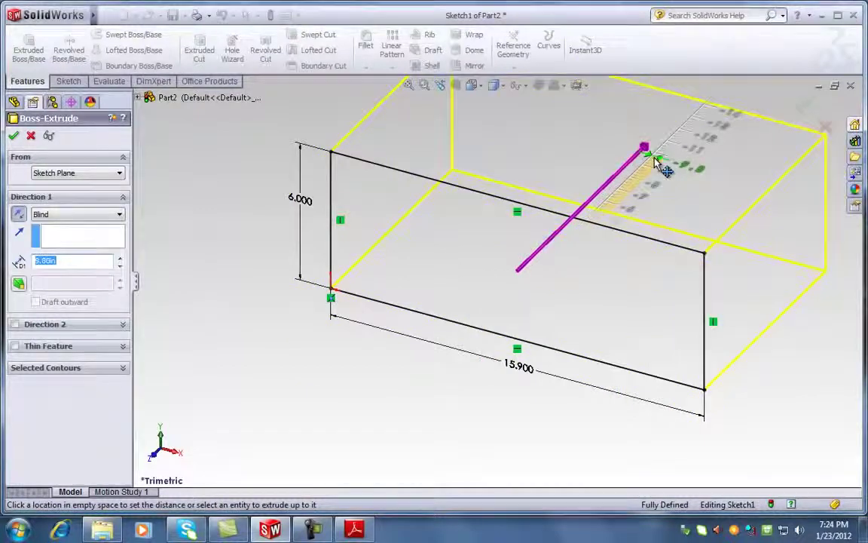
mouse_move(659, 164)
left_mouse_down()
mouse_move(601, 193)
mouse_move(419, 371)
left_mouse_up()
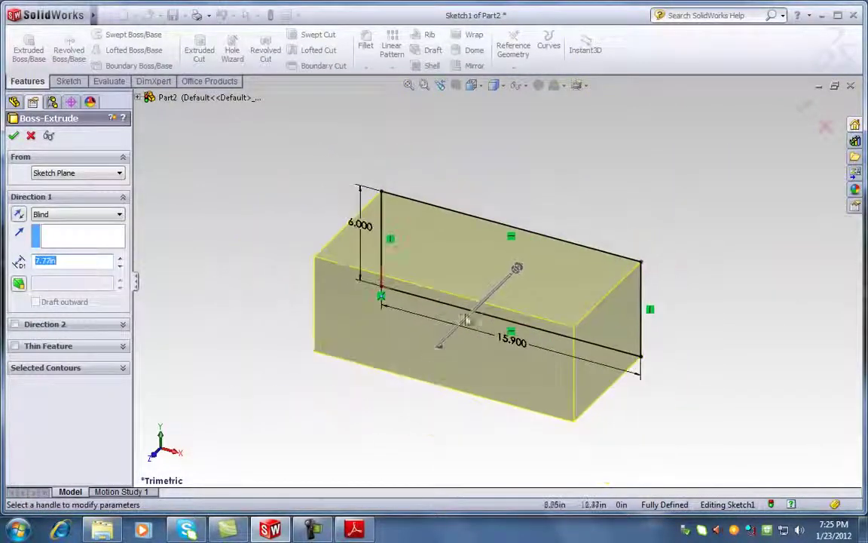
Step: Check the overall width of the base in the side view of the Engine Base PDF drawing
key("alt+Tab")
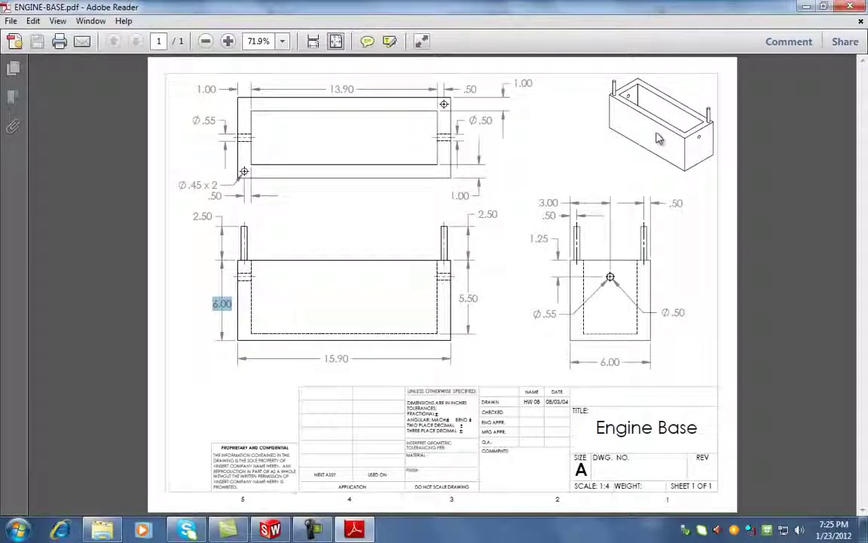
left_click(806, 9)
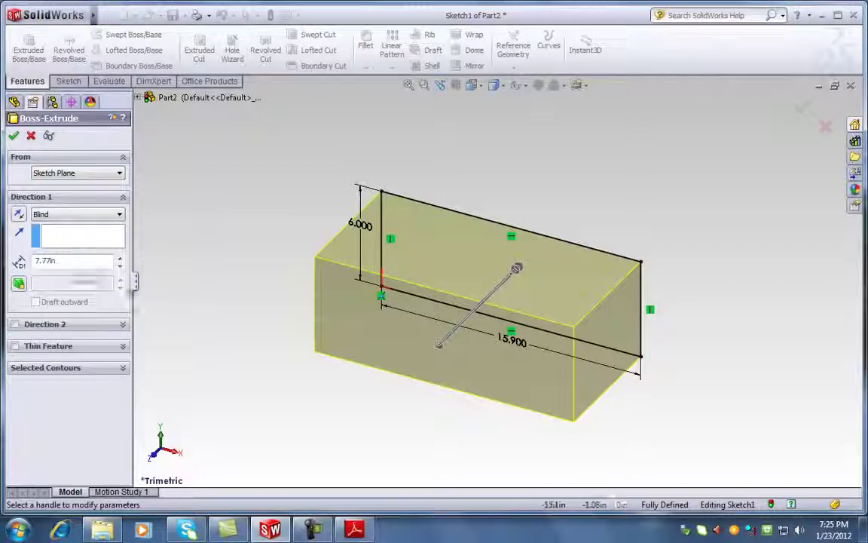
left_click(363, 529)
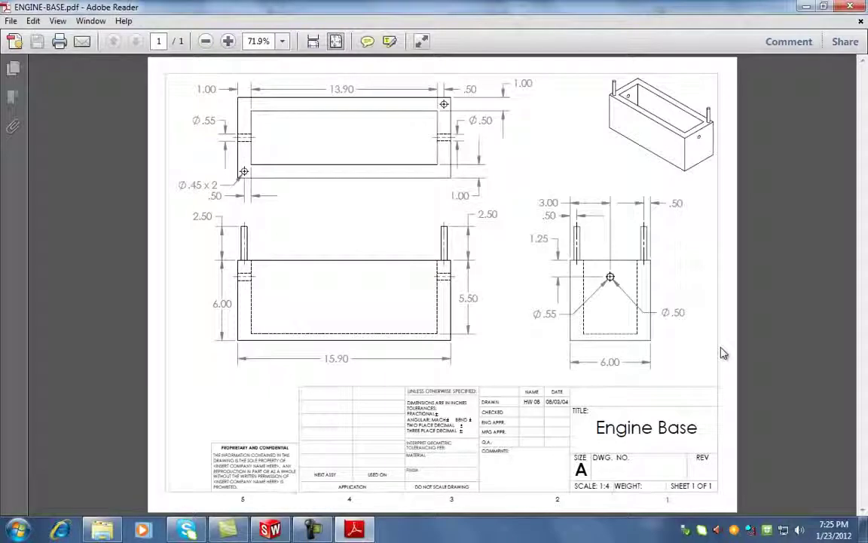
left_click_drag(620, 362, 610, 362)
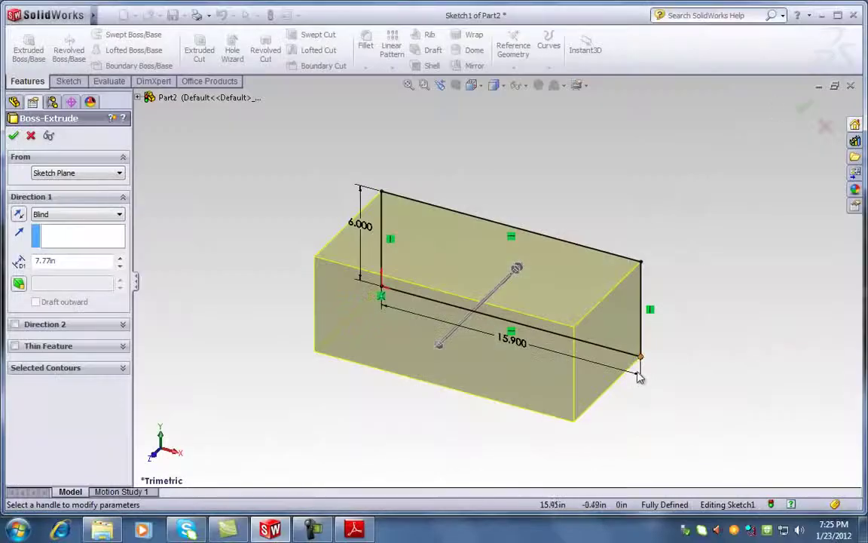
Step: Set the extrusion depth to 6 in and complete the boss
double_click(81, 261)
type("5")
key("Return")
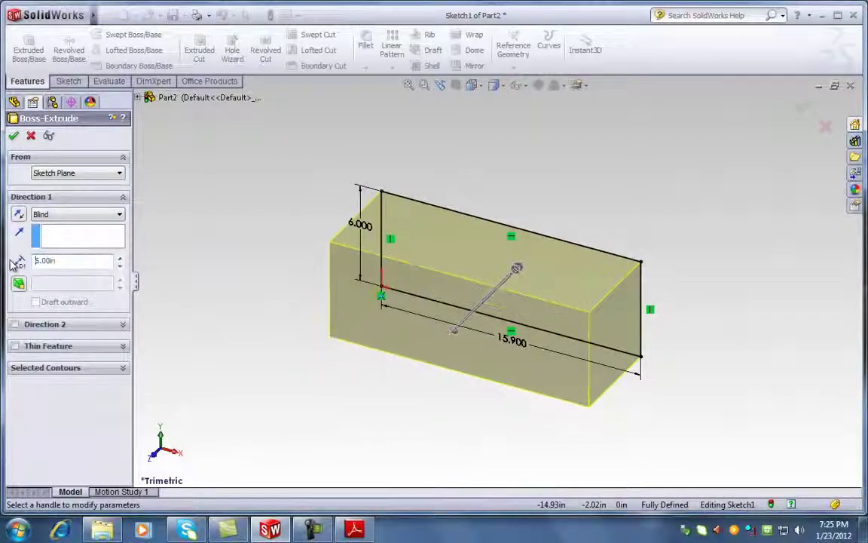
left_click(14, 136)
left_click(260, 250)
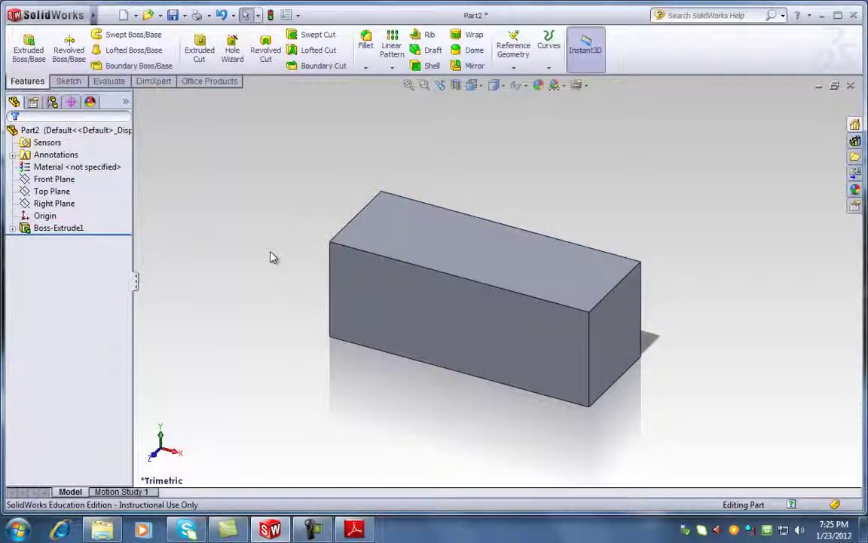
Step: Expand the extruded boss in the feature tree and delete the feature while keeping its absorbed sketch
scroll(272, 257, "up", 1)
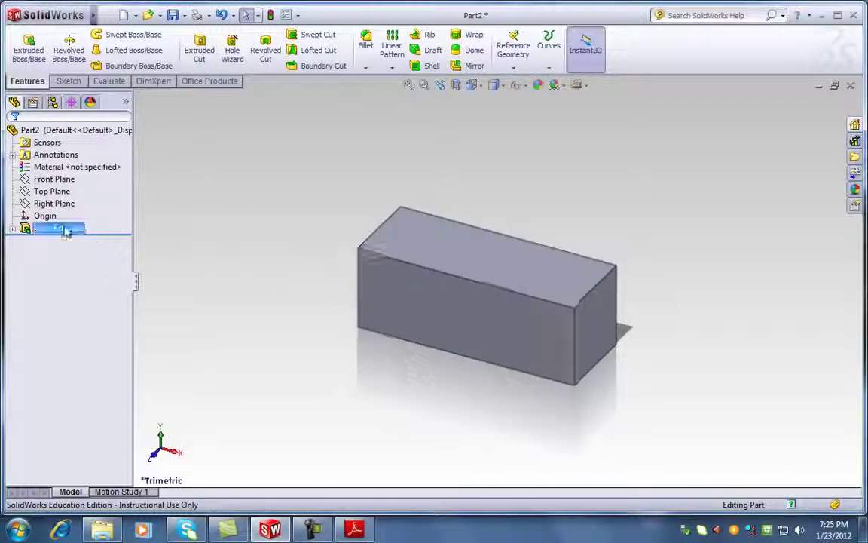
left_click(12, 228)
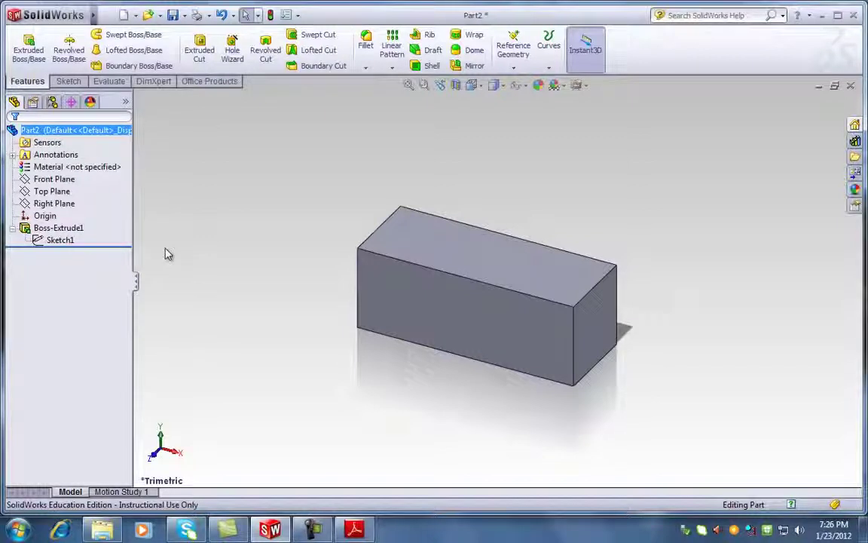
left_click(75, 228)
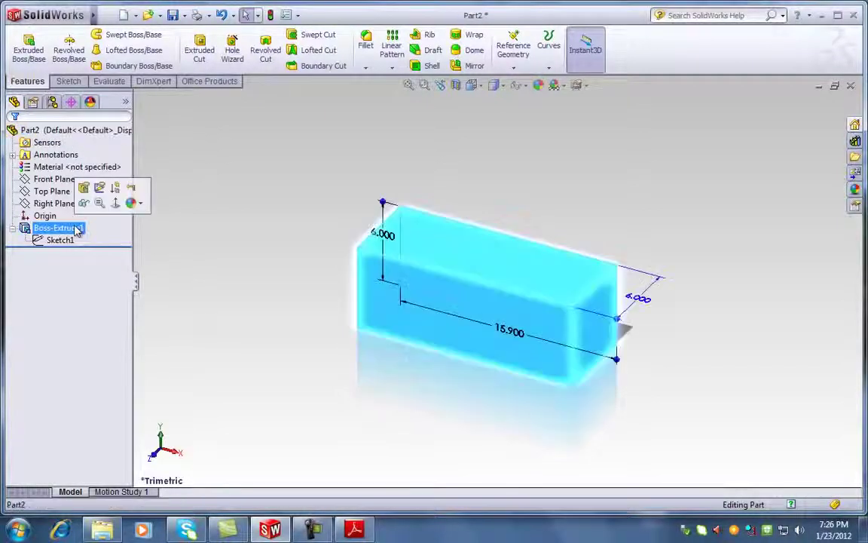
key("Delete")
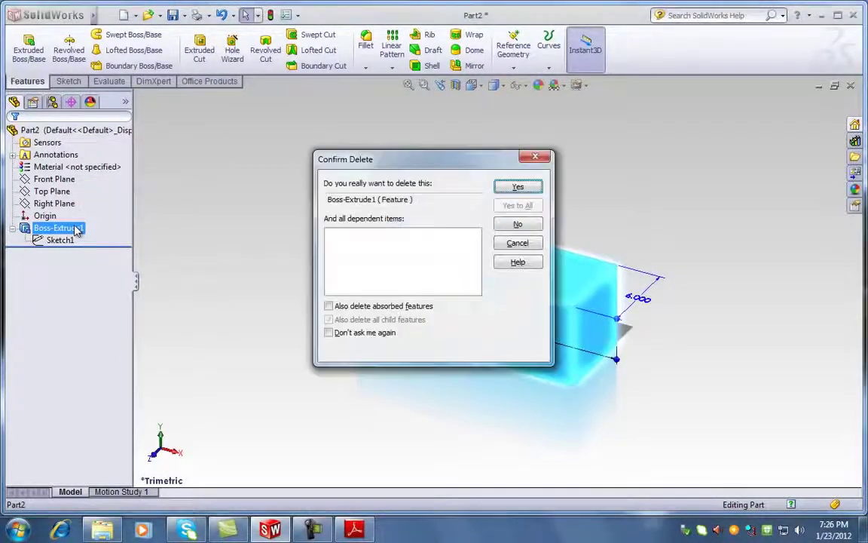
left_click(518, 186)
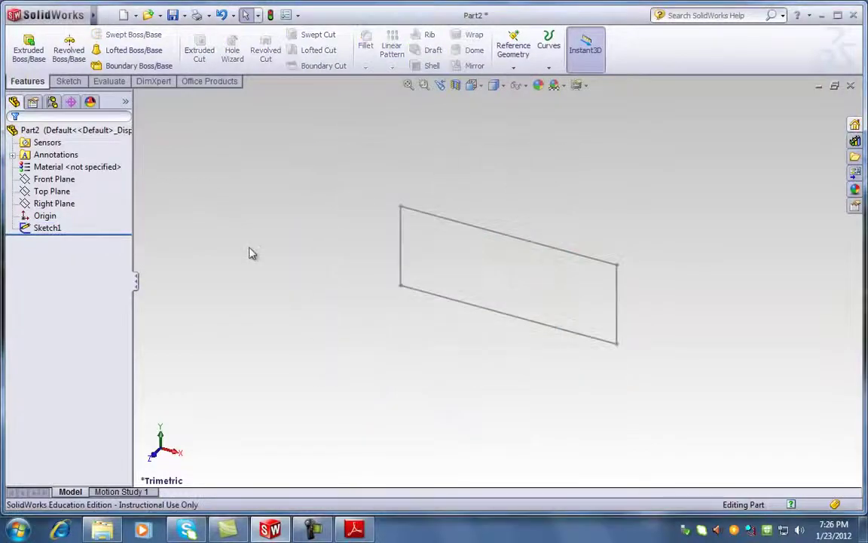
left_click(57, 229)
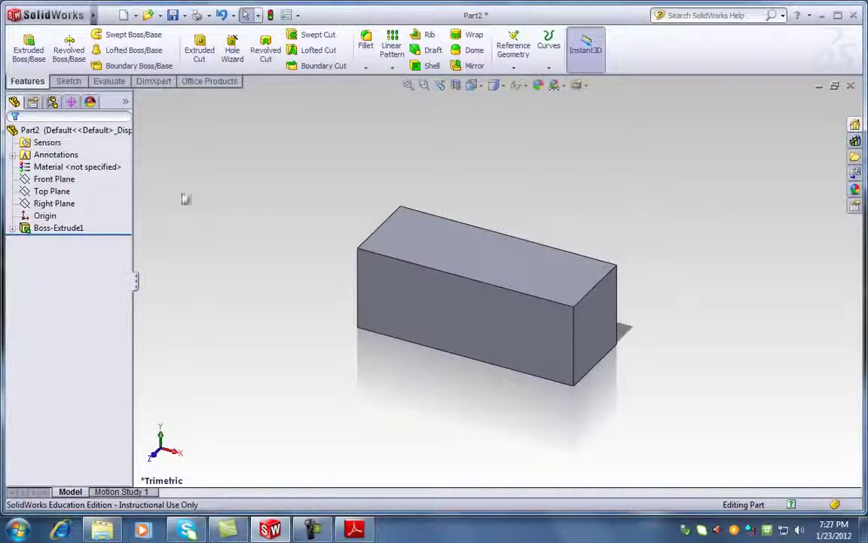
Step: Examine the block's front, top and end faces and its edges from several angles, finishing in the isometric view
scroll(656, 330, "down", 2)
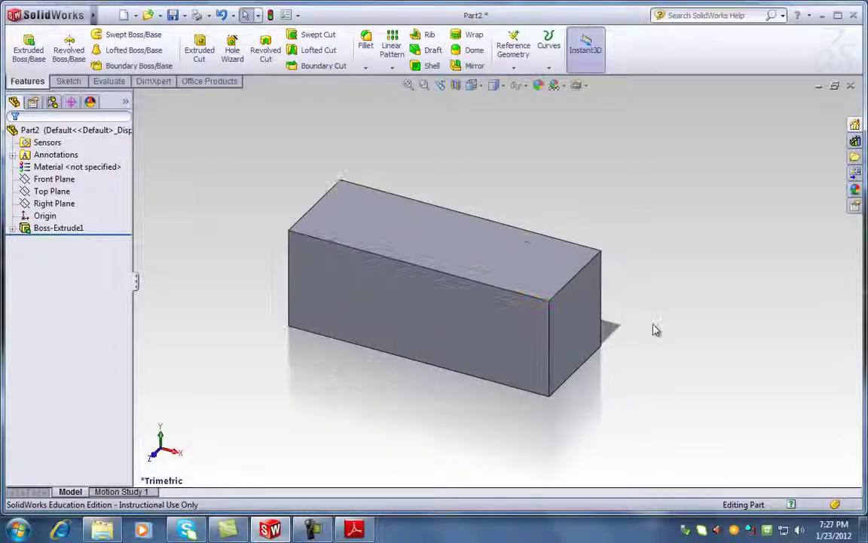
scroll(238, 271, "down", 2)
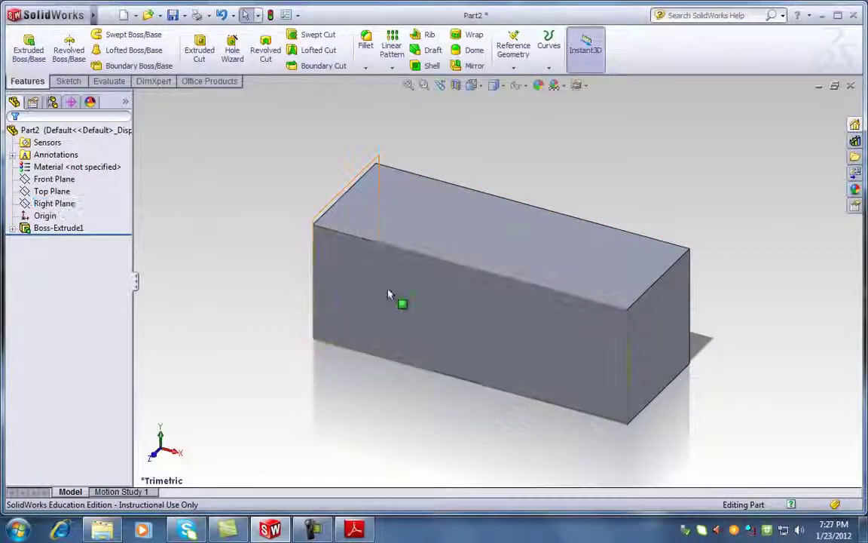
left_click(405, 297)
left_click(434, 210)
left_click(669, 302)
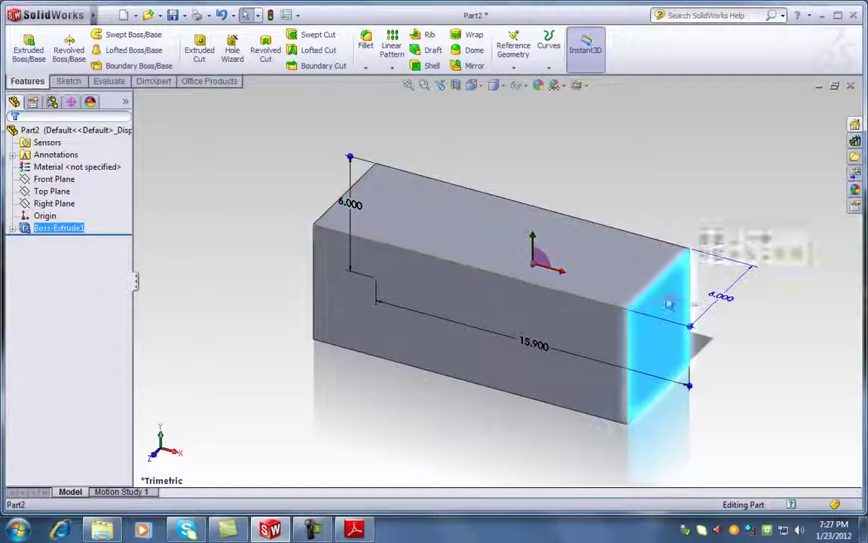
middle_click_drag(412, 310, 523, 223)
left_click(803, 370)
middle_click_drag(761, 333, 507, 325)
left_click(502, 353)
middle_click_drag(404, 342, 480, 215)
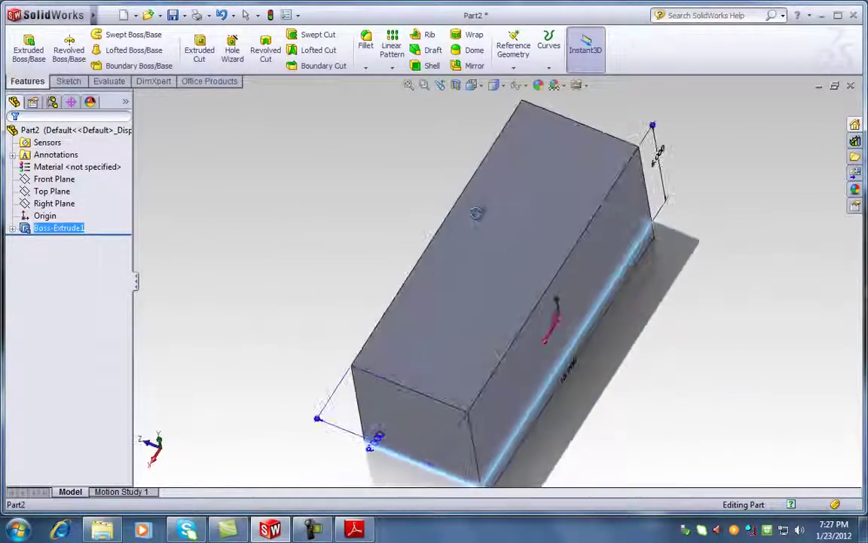
left_click(751, 329)
key("space")
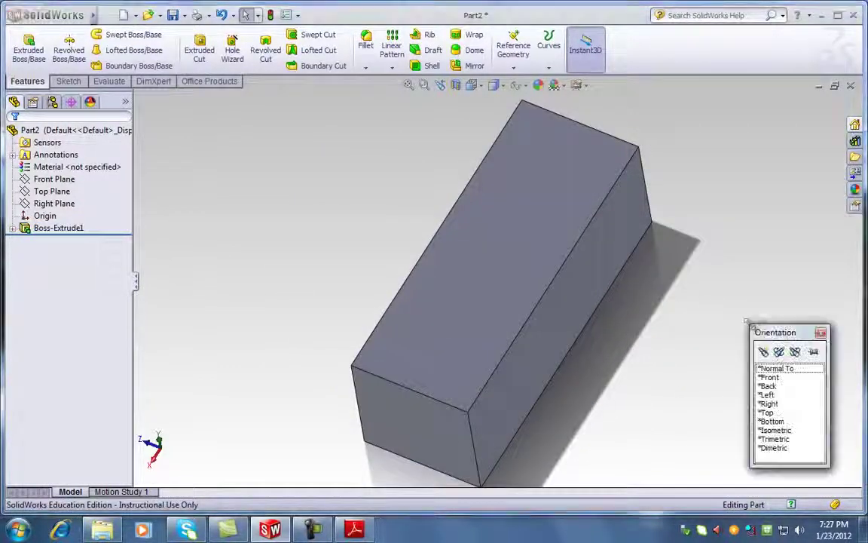
left_click(776, 430)
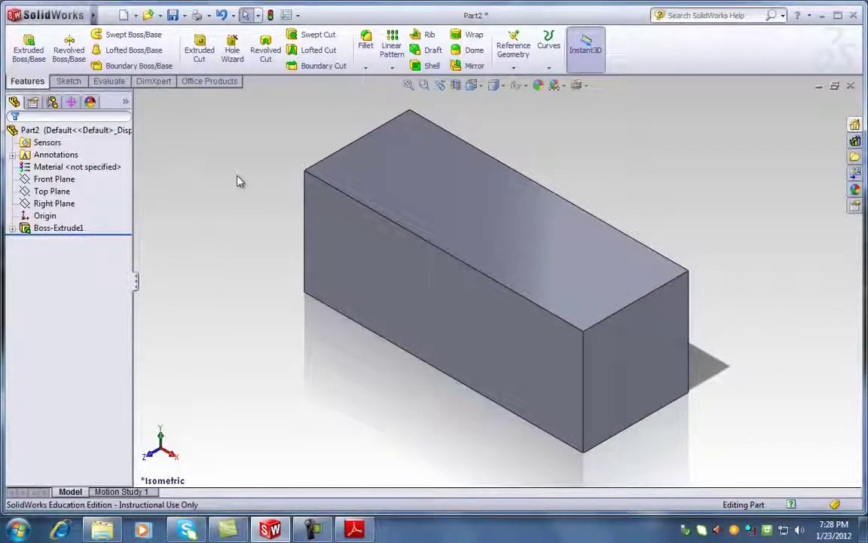
left_click(67, 228)
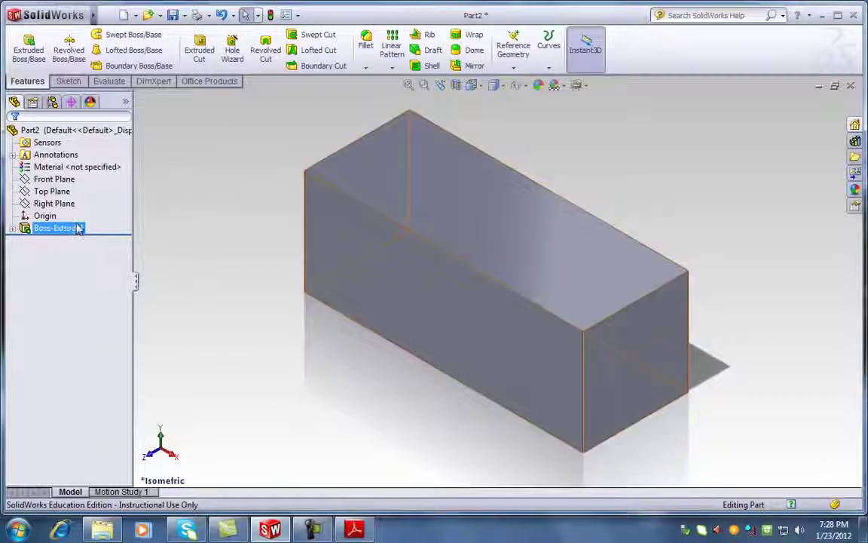
left_click(49, 155)
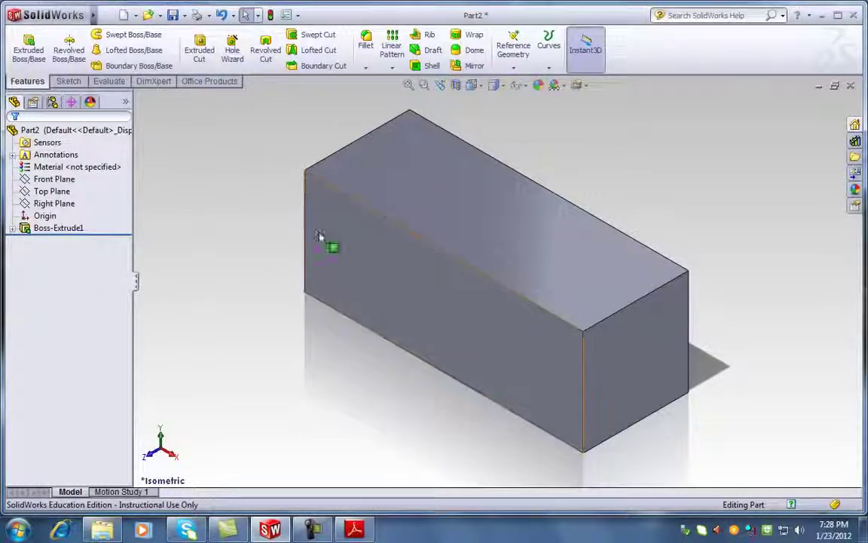
scroll(528, 256, "up", 1)
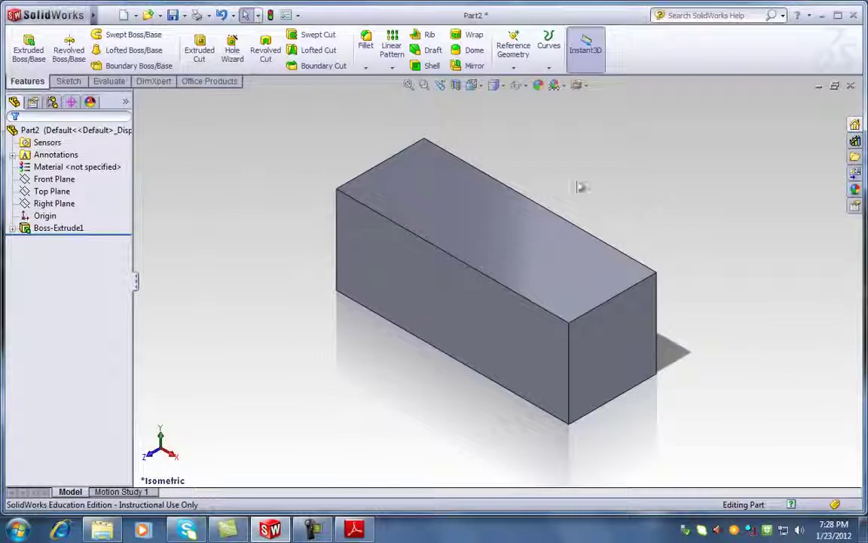